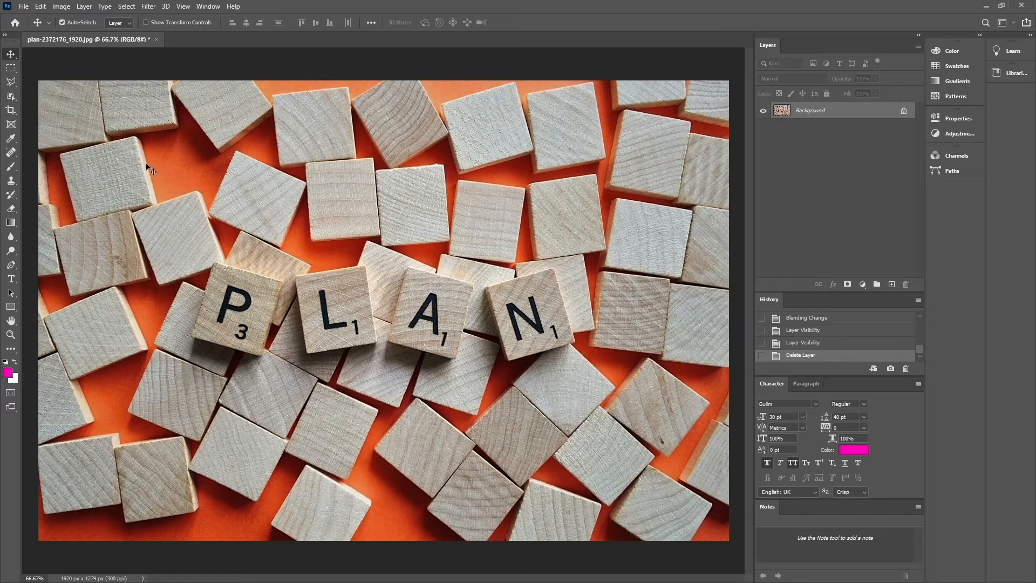
Step: Outline the P letter tile with a Polygonal Lasso selection
{"action": "left_click", "coordinate": [11, 82]}
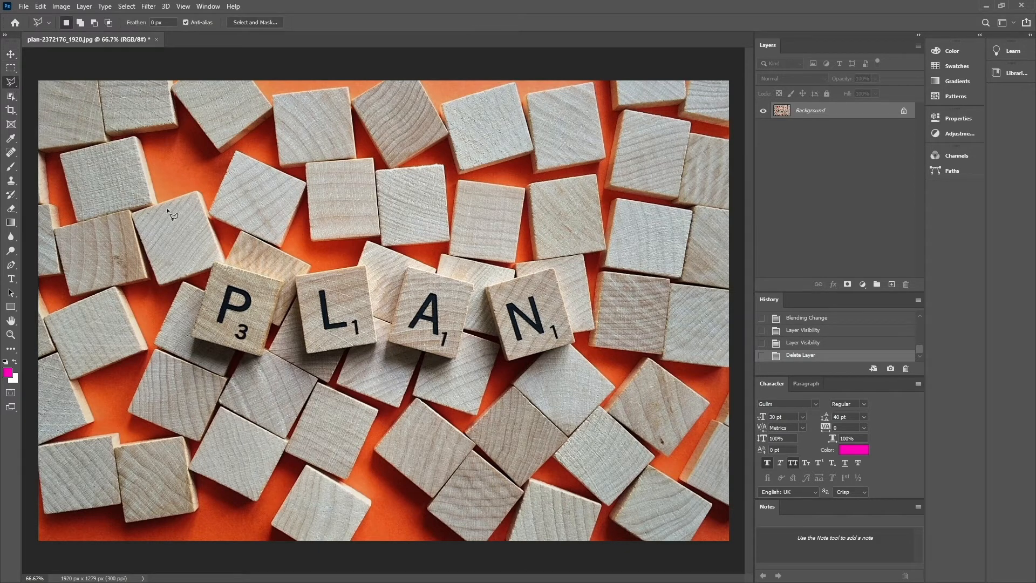
{"action": "left_click", "coordinate": [284, 283], "text": "shift"}
{"action": "key", "text": "ctrl+z"}
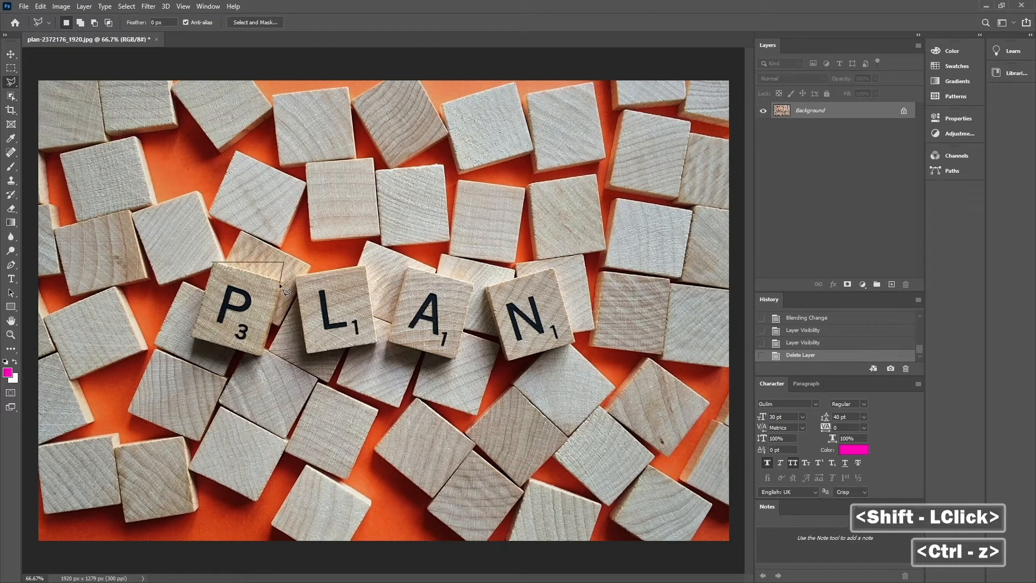
{"action": "left_click", "coordinate": [262, 355]}
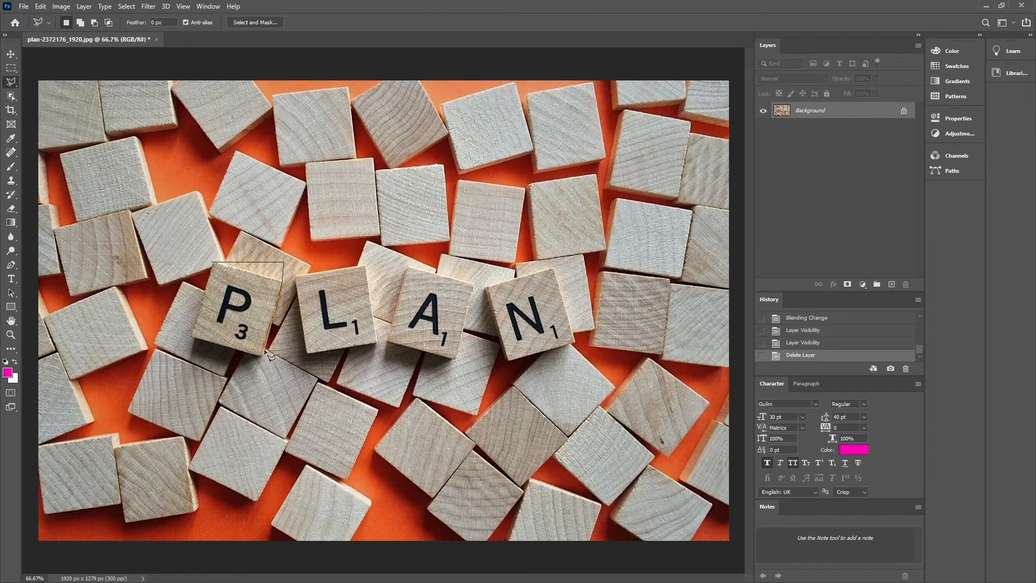
{"action": "left_click", "coordinate": [193, 337]}
{"action": "left_click", "coordinate": [212, 263]}
Step: Subtract the excess area above the P tile's upper edge from the selection
{"action": "left_click", "coordinate": [201, 258], "text": "alt"}
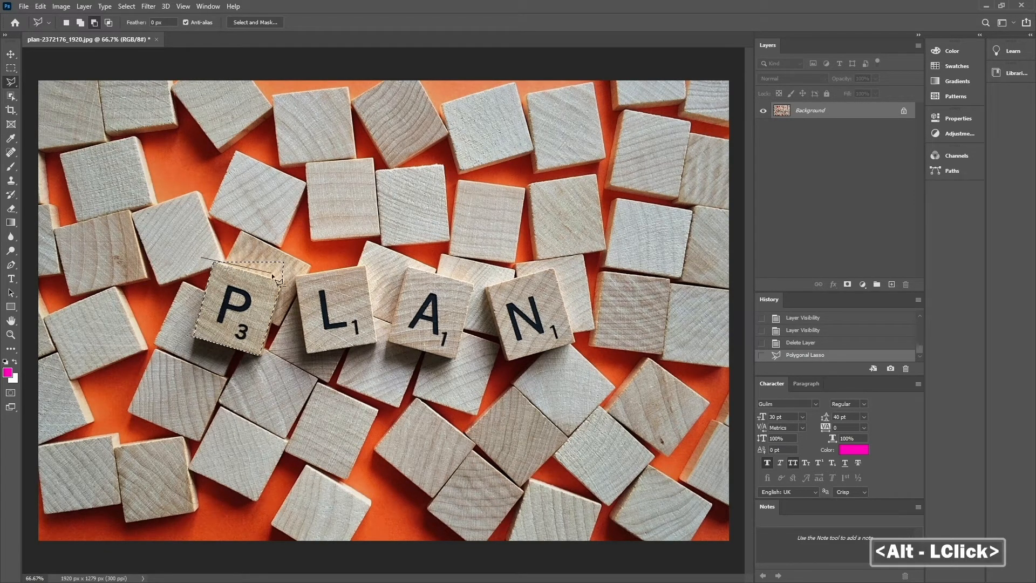
{"action": "left_click", "coordinate": [287, 283], "text": "alt"}
{"action": "left_click", "coordinate": [292, 248], "text": "alt"}
{"action": "left_click", "coordinate": [261, 241], "text": "alt"}
{"action": "left_click", "coordinate": [203, 259], "text": "alt"}
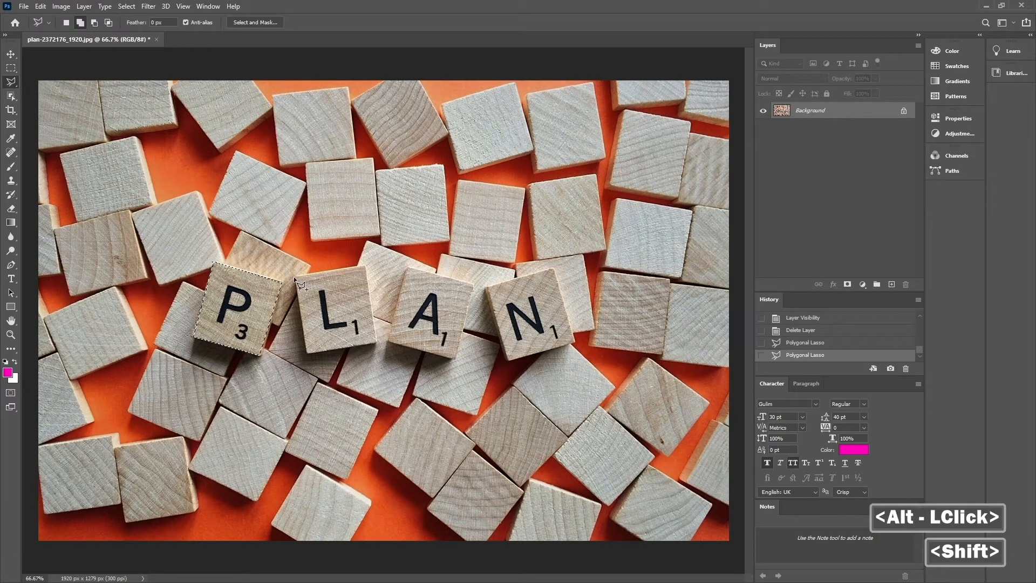
Step: Add the L letter tile to the existing selection by outlining its four corners
{"action": "left_click", "coordinate": [361, 268], "text": "shift"}
{"action": "left_click", "coordinate": [378, 344]}
{"action": "left_click", "coordinate": [307, 354], "text": "shift"}
{"action": "left_click", "coordinate": [296, 276], "text": "shift"}
Step: Add the A letter tile to the selection with a polygonal outline
{"action": "left_click", "coordinate": [409, 267], "text": "shift"}
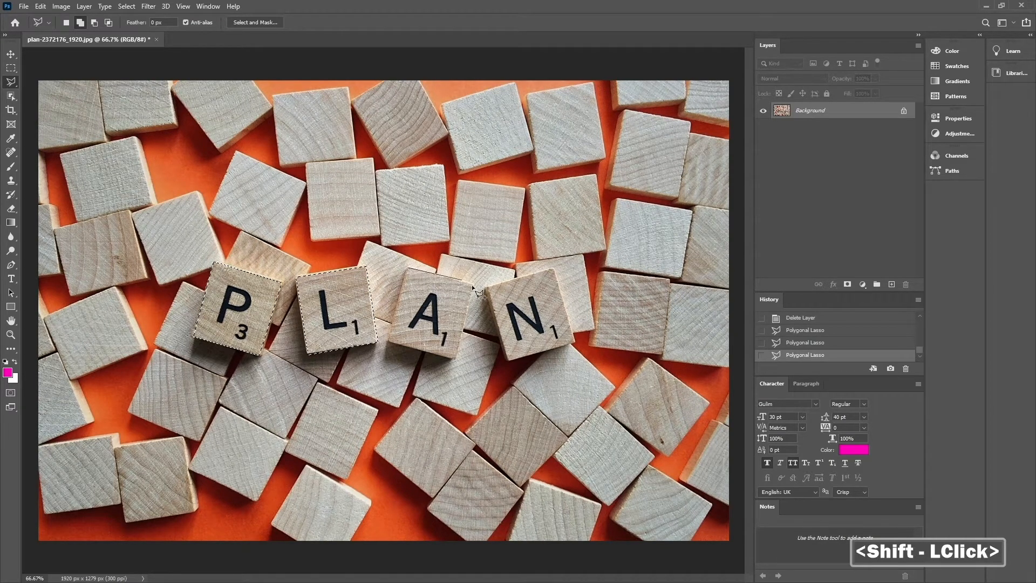
{"action": "left_click", "coordinate": [474, 289], "text": "shift"}
{"action": "left_click", "coordinate": [455, 357], "text": "shift"}
{"action": "left_click", "coordinate": [390, 343], "text": "shift"}
{"action": "left_click", "coordinate": [409, 267], "text": "shift"}
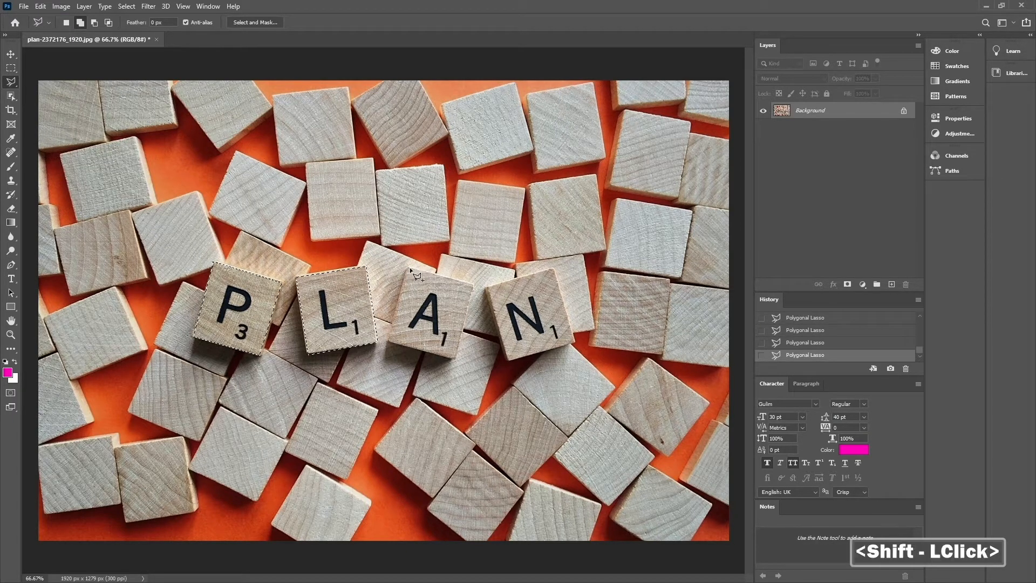
Step: Extend the selection with a polygonal outline around the N letter tile
{"action": "left_click", "coordinate": [489, 287], "text": "shift"}
{"action": "left_click", "coordinate": [557, 268], "text": "shift"}
{"action": "left_click", "coordinate": [574, 343], "text": "shift"}
{"action": "left_click", "coordinate": [507, 359], "text": "shift"}
{"action": "left_click", "coordinate": [488, 286], "text": "shift"}
{"action": "left_click", "coordinate": [488, 287], "text": "shift"}
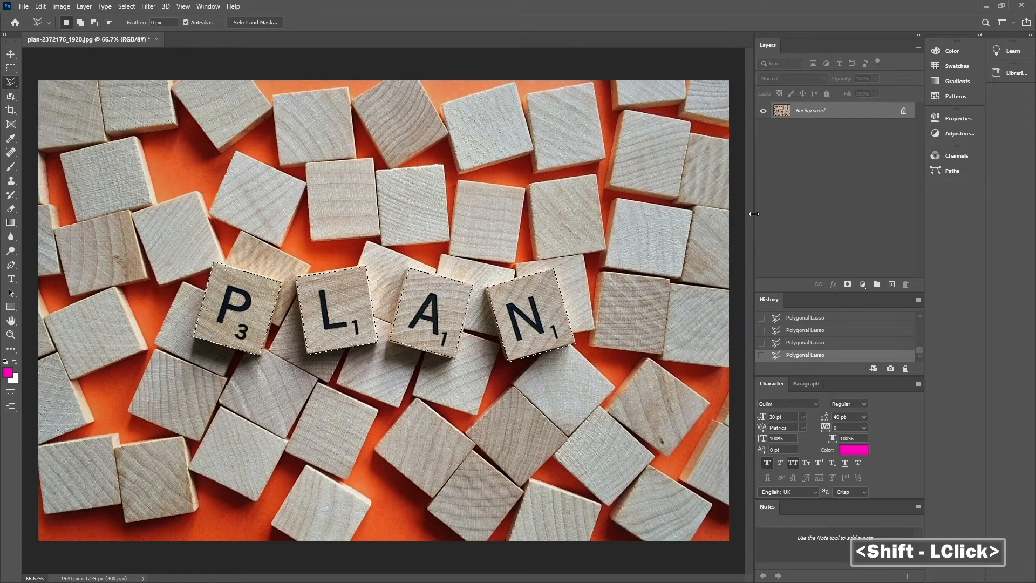
Step: Fill the selected tiles with the magenta foreground colour on a new layer, deselect, and set the layer's blending mode to Overlay
{"action": "left_click", "coordinate": [891, 283]}
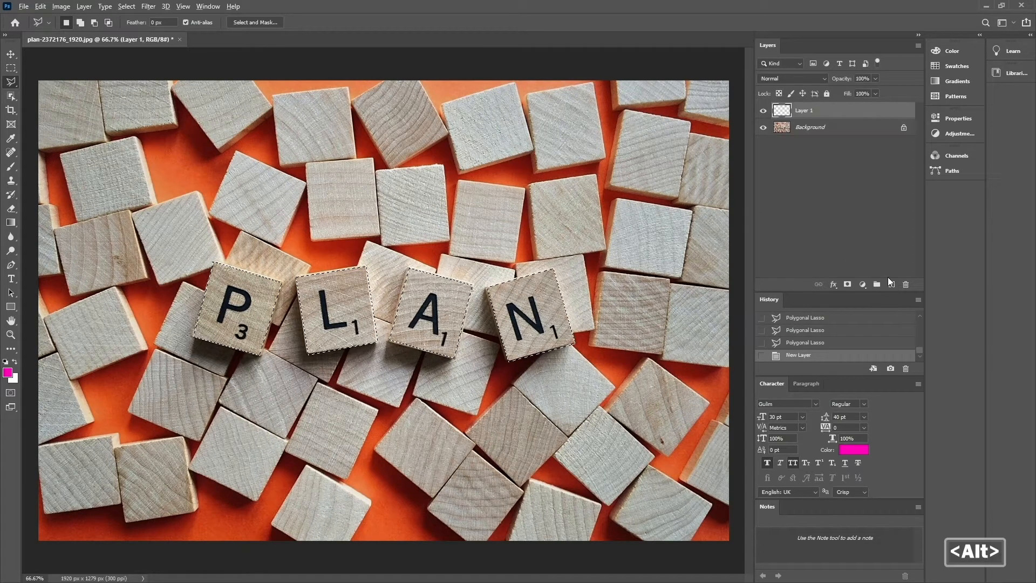
{"action": "key", "text": "alt+Delete"}
{"action": "key", "text": "ctrl+d"}
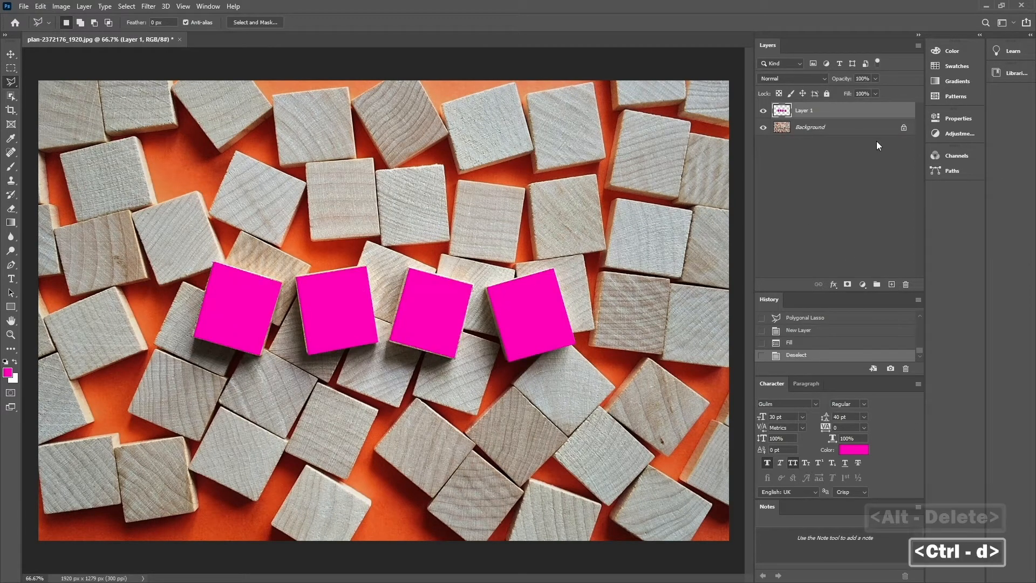
{"action": "left_click", "coordinate": [793, 80]}
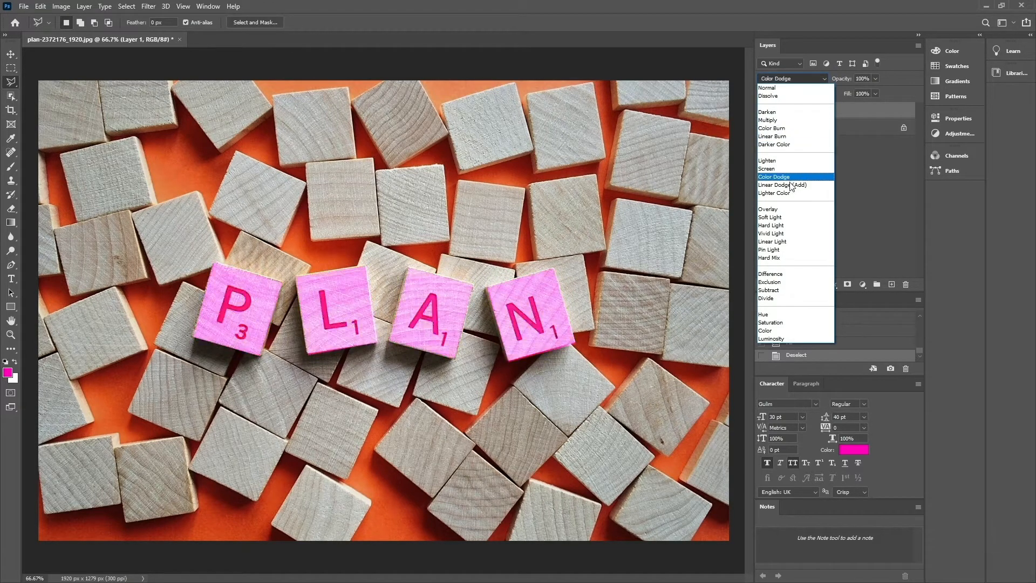
{"action": "left_click", "coordinate": [778, 209]}
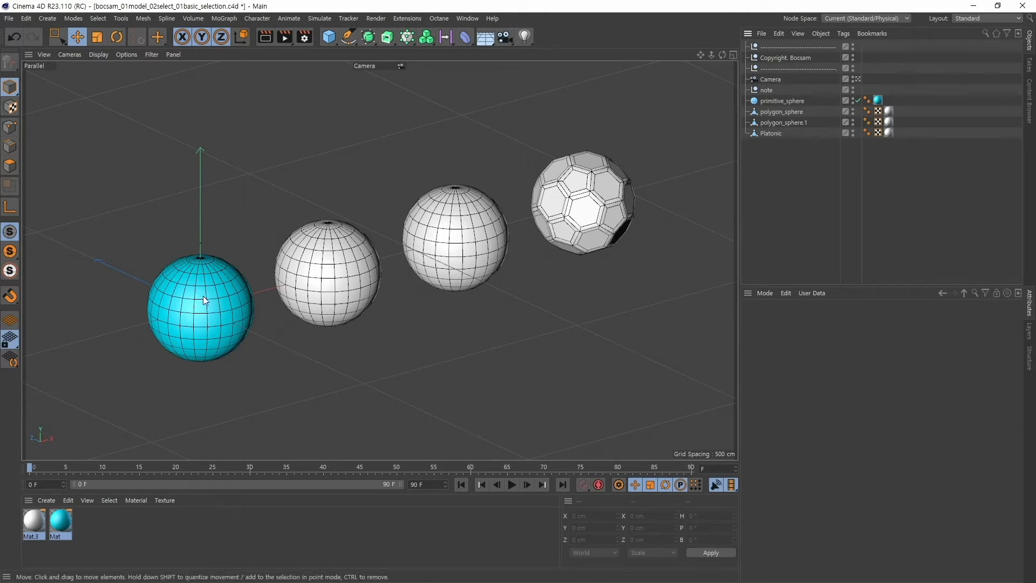
Step: In Cinema 4D, activate the Move tool and select each of the four spheres individually in the viewport, ending on the cyan sphere
{"action": "left_click", "coordinate": [75, 38]}
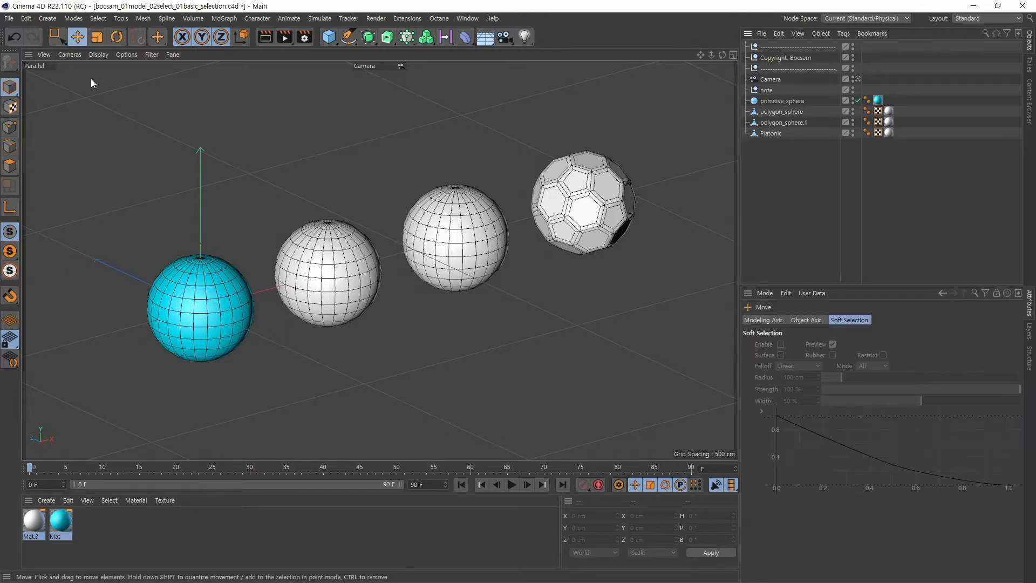
{"action": "left_click", "coordinate": [198, 302]}
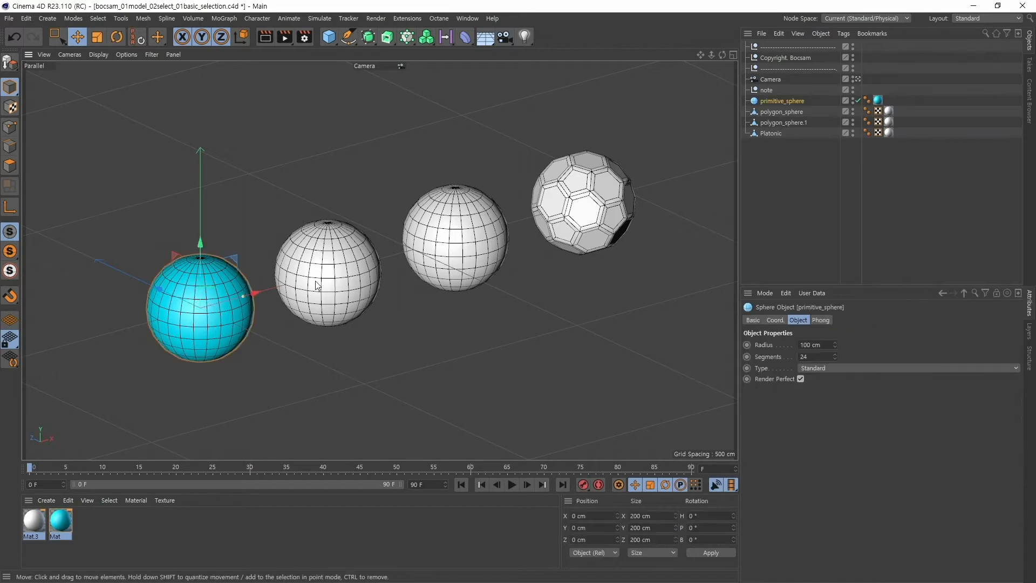
{"action": "left_click", "coordinate": [318, 282]}
{"action": "left_click", "coordinate": [478, 249]}
{"action": "left_click", "coordinate": [573, 220]}
{"action": "left_click", "coordinate": [466, 259]}
{"action": "left_click", "coordinate": [350, 276]}
{"action": "left_click", "coordinate": [200, 306]}
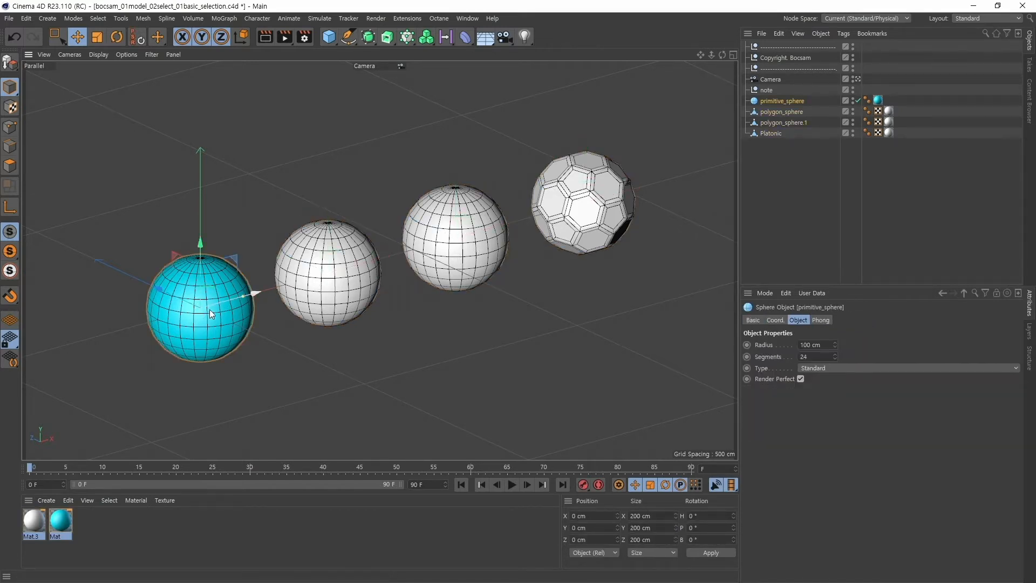
Step: Select primitive_sphere, polygon_sphere, polygon_sphere.1 and Platonic one at a time in the object list, ending on primitive_sphere
{"action": "left_click", "coordinate": [799, 111]}
{"action": "left_click", "coordinate": [794, 123]}
{"action": "left_click", "coordinate": [771, 133]}
{"action": "left_click", "coordinate": [772, 123]}
{"action": "left_click", "coordinate": [773, 112]}
{"action": "left_click", "coordinate": [774, 100]}
{"action": "left_click", "coordinate": [774, 112]}
{"action": "left_click", "coordinate": [774, 123]}
{"action": "left_click", "coordinate": [773, 133]}
{"action": "left_click", "coordinate": [777, 103]}
{"action": "left_click", "coordinate": [777, 112]}
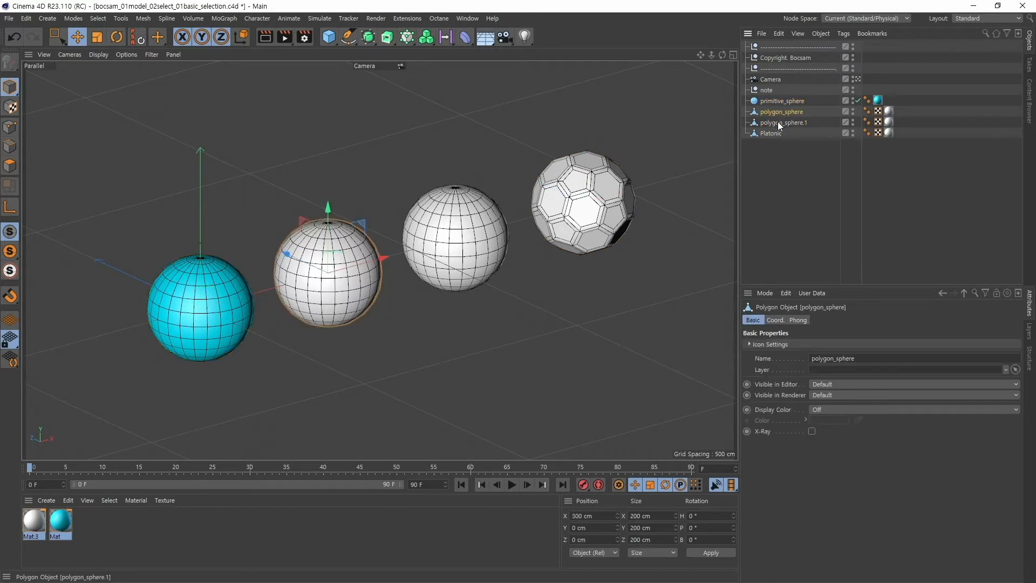
{"action": "left_click", "coordinate": [777, 123]}
{"action": "left_click", "coordinate": [773, 133]}
{"action": "left_click", "coordinate": [777, 113]}
{"action": "left_click", "coordinate": [777, 102]}
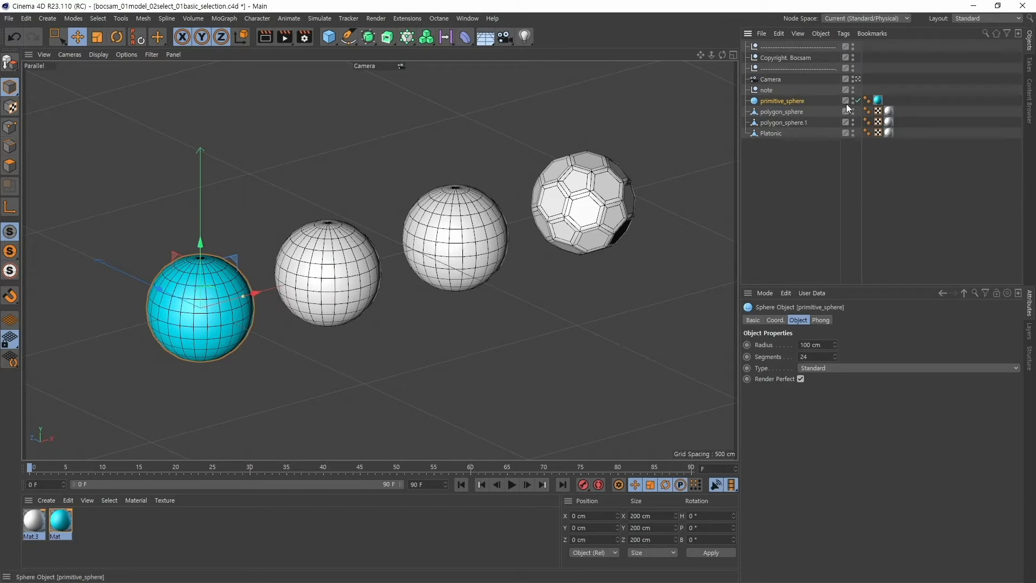
Step: Add polygon_sphere, Platonic and polygon_sphere.1 to the primitive_sphere selection in the object list
{"action": "key", "text": "ctrl"}
{"action": "left_click", "coordinate": [795, 111], "text": "ctrl"}
{"action": "left_click", "coordinate": [780, 133], "text": "ctrl"}
{"action": "left_click", "coordinate": [793, 123], "text": "ctrl"}
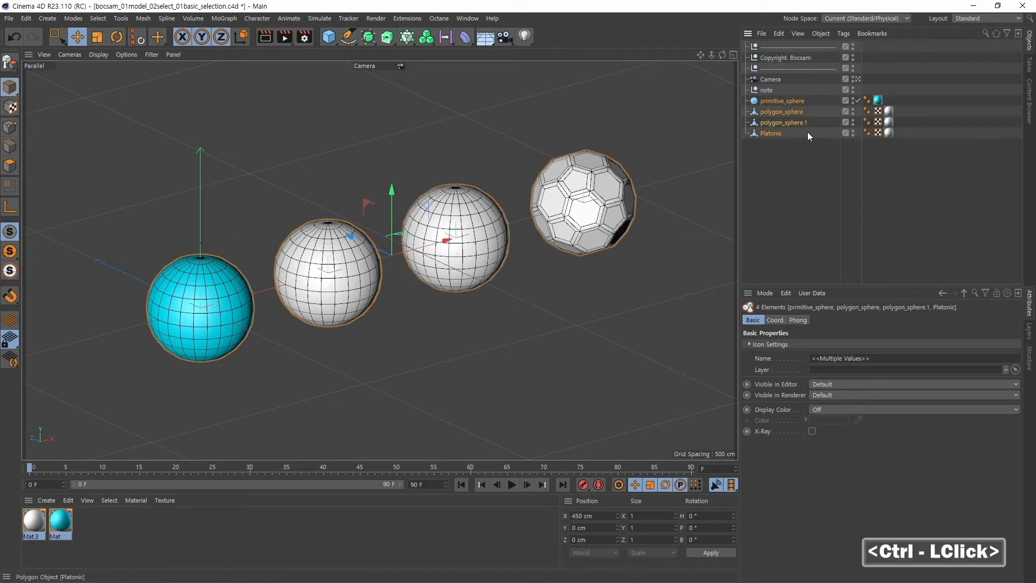
Step: Remove polygon_sphere and polygon_sphere.1 from the multiple selection and add both back in the object list
{"action": "left_click", "coordinate": [796, 113], "text": "ctrl"}
{"action": "left_click", "coordinate": [795, 124], "text": "ctrl"}
{"action": "left_click", "coordinate": [794, 123], "text": "ctrl"}
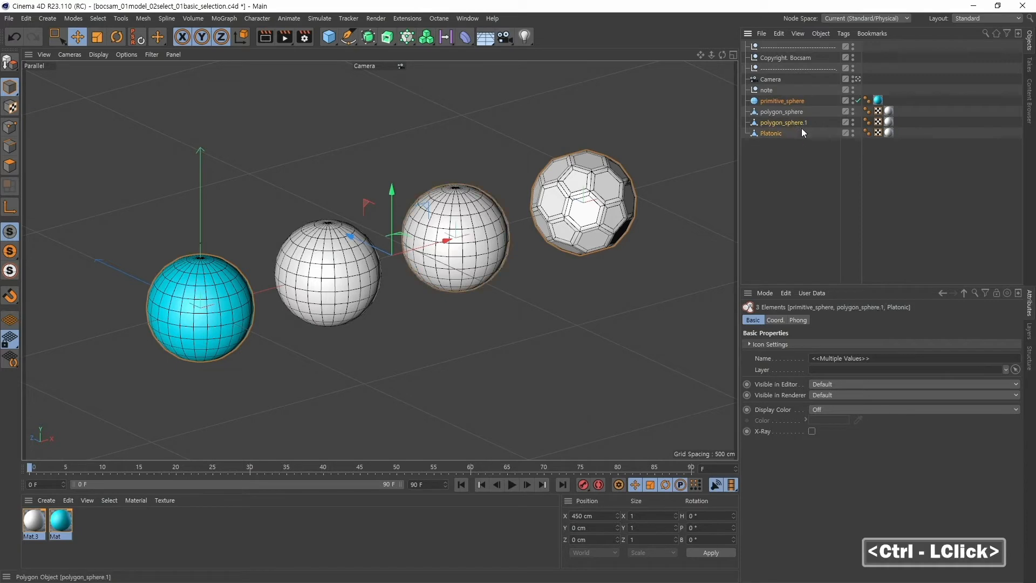
{"action": "left_click", "coordinate": [795, 123], "text": "ctrl"}
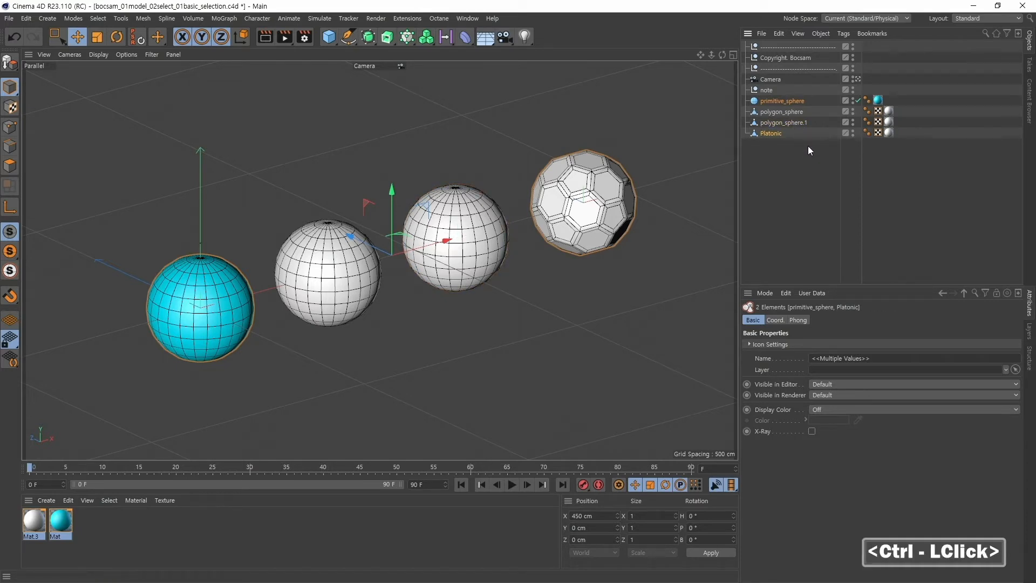
{"action": "left_click", "coordinate": [782, 111], "text": "ctrl"}
{"action": "left_click", "coordinate": [779, 122], "text": "ctrl"}
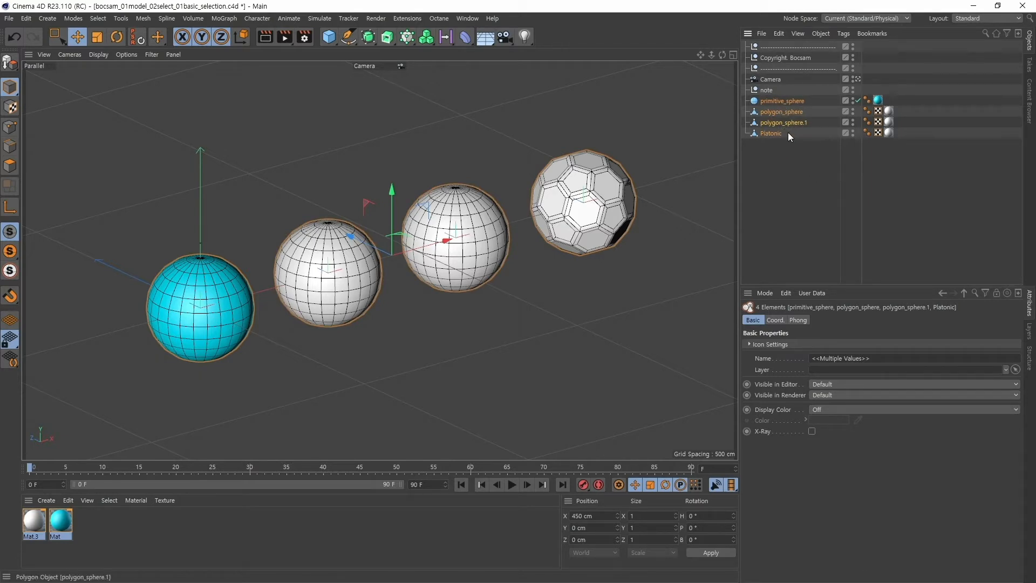
Step: Select the objects from Camera to Platonic with a selection rectangle in the object list, and clear the selection
{"action": "left_click_drag", "start_coordinate": [822, 166], "coordinate": [778, 152]}
{"action": "left_click_drag", "start_coordinate": [819, 190], "coordinate": [758, 72]}
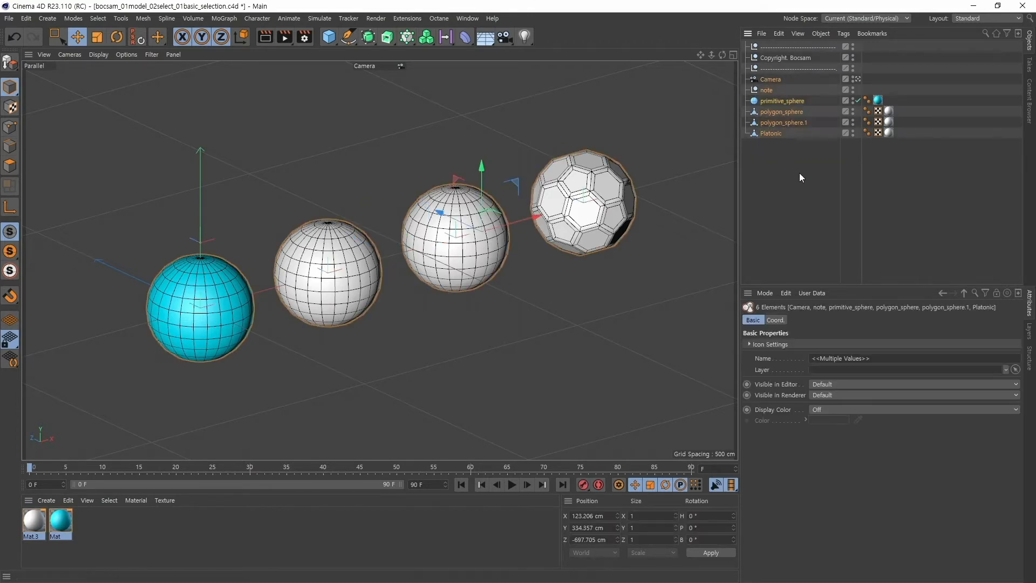
{"action": "left_click", "coordinate": [777, 162]}
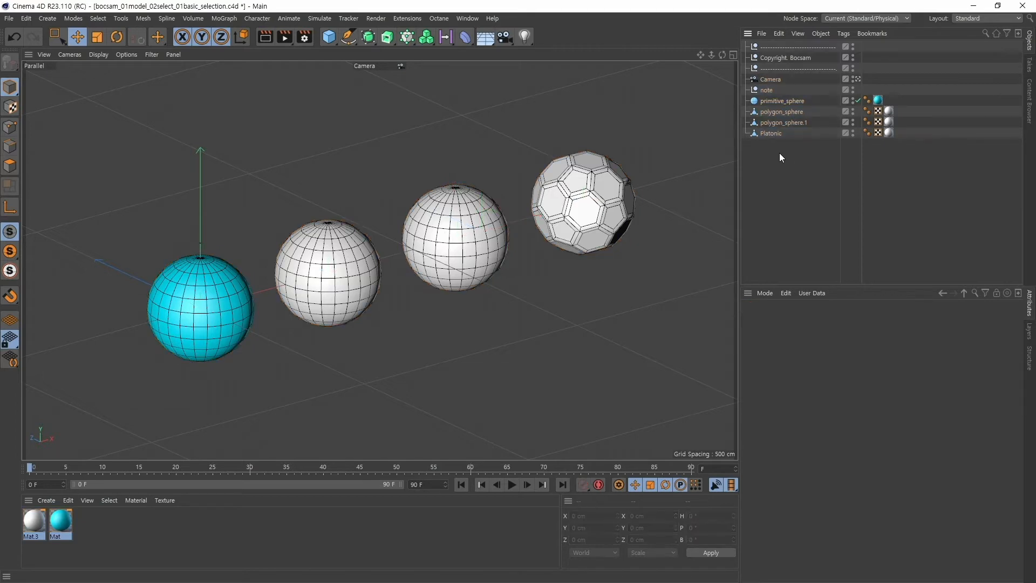
Step: Select the continuous range from primitive_sphere to Platonic in the object list, and deselect everything
{"action": "left_click", "coordinate": [782, 100]}
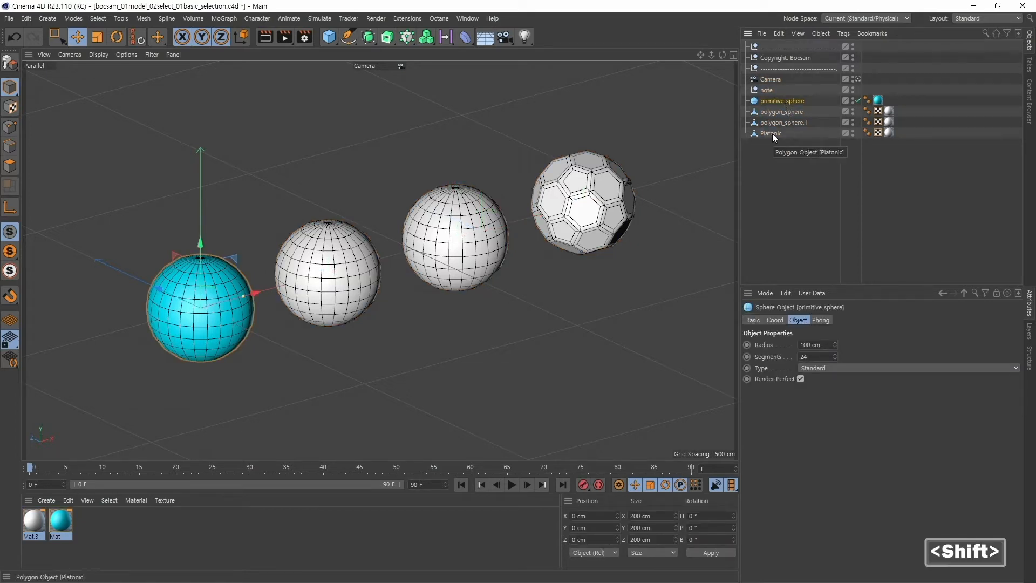
{"action": "left_click", "coordinate": [772, 134], "text": "shift"}
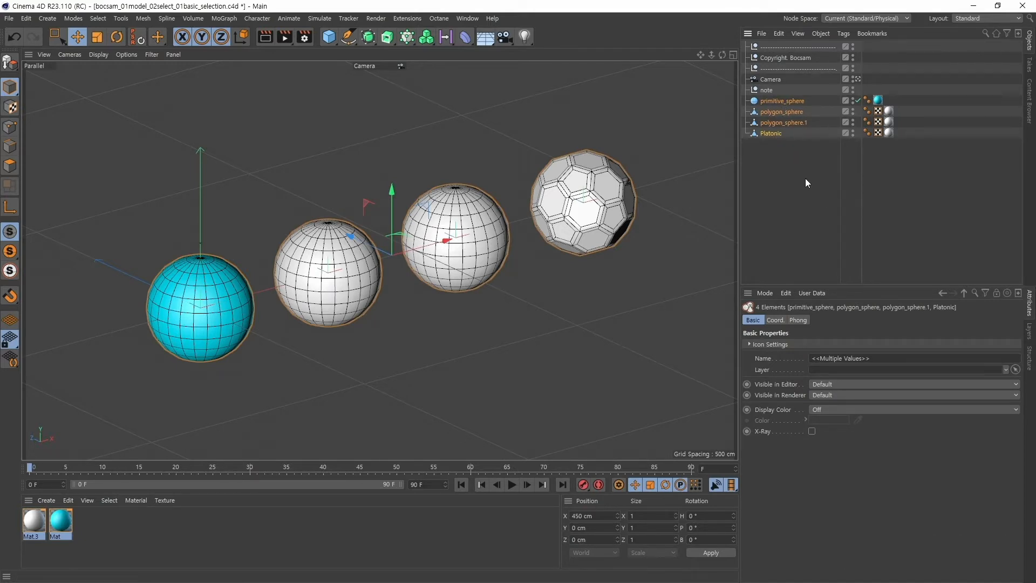
{"action": "left_click", "coordinate": [783, 162]}
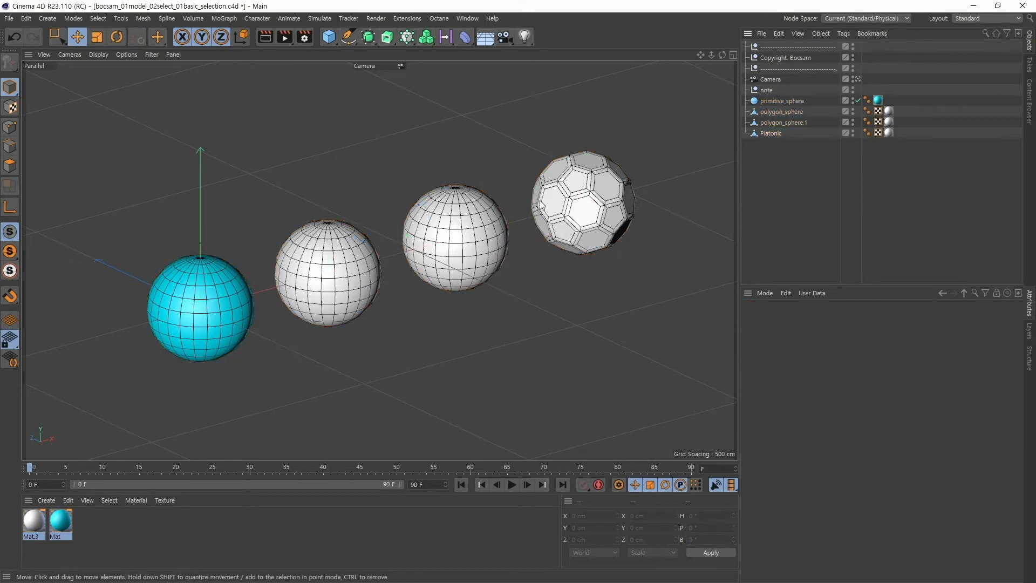
Step: Select the cyan sphere in the viewport and add the other three spheres to the selection
{"action": "left_click", "coordinate": [201, 309]}
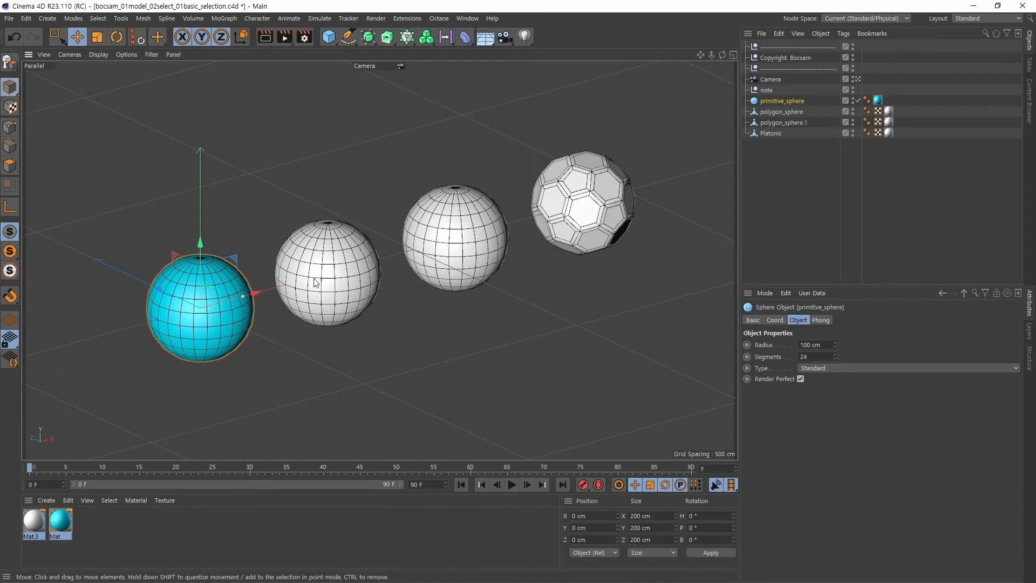
{"action": "left_click", "coordinate": [341, 278], "text": "shift"}
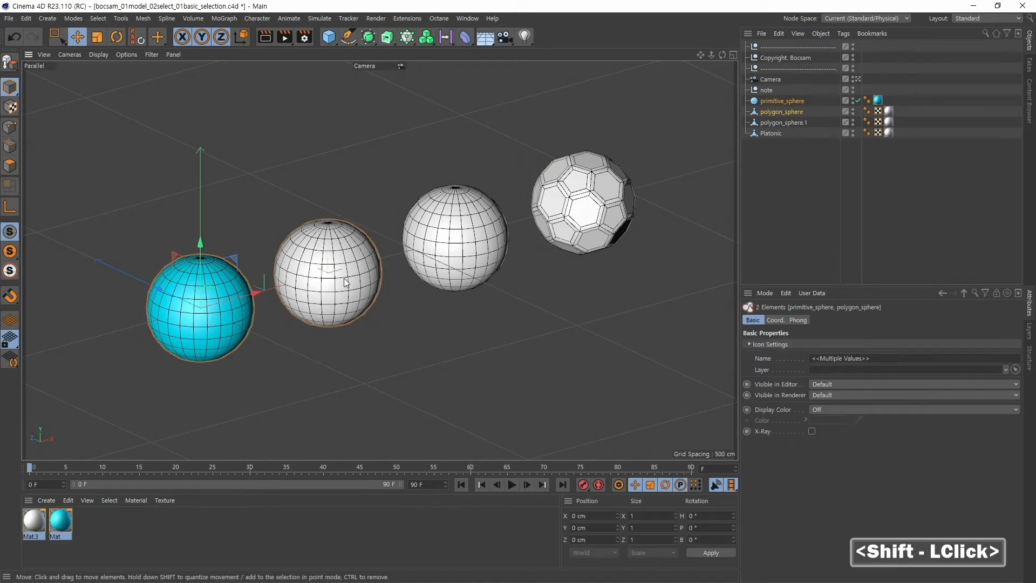
{"action": "left_click", "coordinate": [455, 247], "text": "shift"}
{"action": "left_click", "coordinate": [553, 219], "text": "shift"}
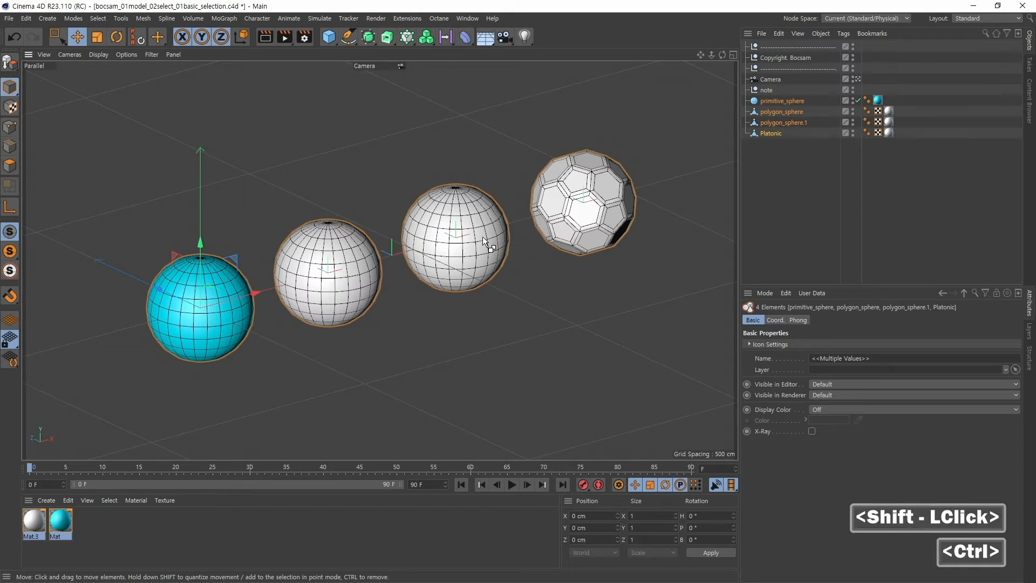
Step: Remove polygon_sphere.1, Platonic and primitive_sphere from the selection in the viewport
{"action": "left_click", "coordinate": [462, 232], "text": "ctrl"}
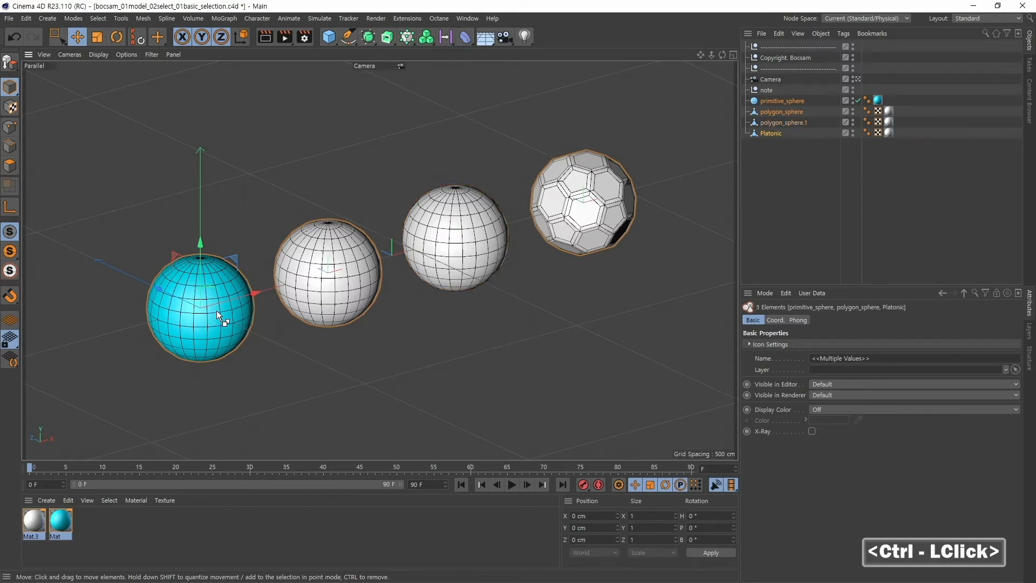
{"action": "left_click", "coordinate": [588, 218], "text": "ctrl"}
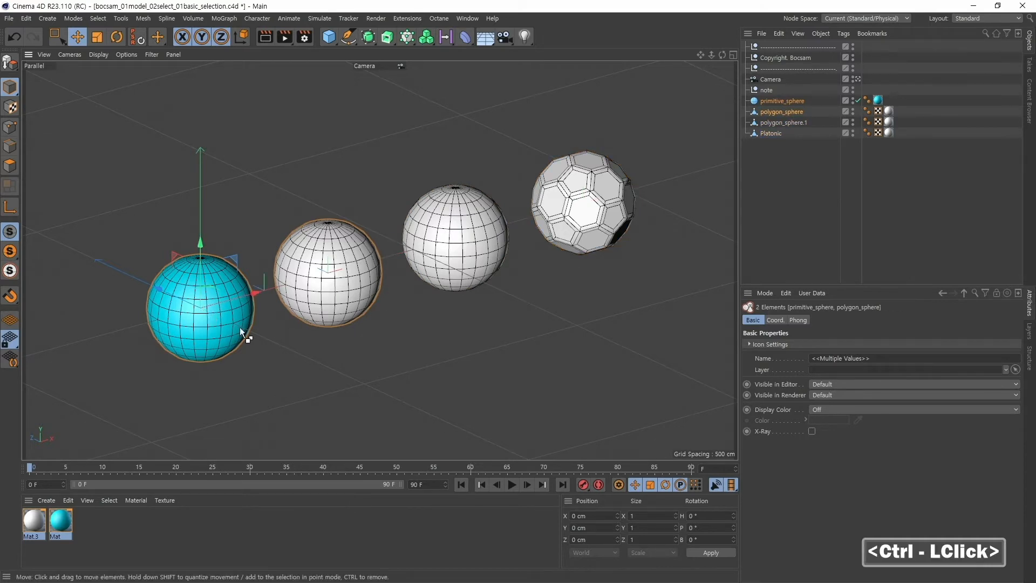
{"action": "left_click", "coordinate": [216, 332], "text": "ctrl"}
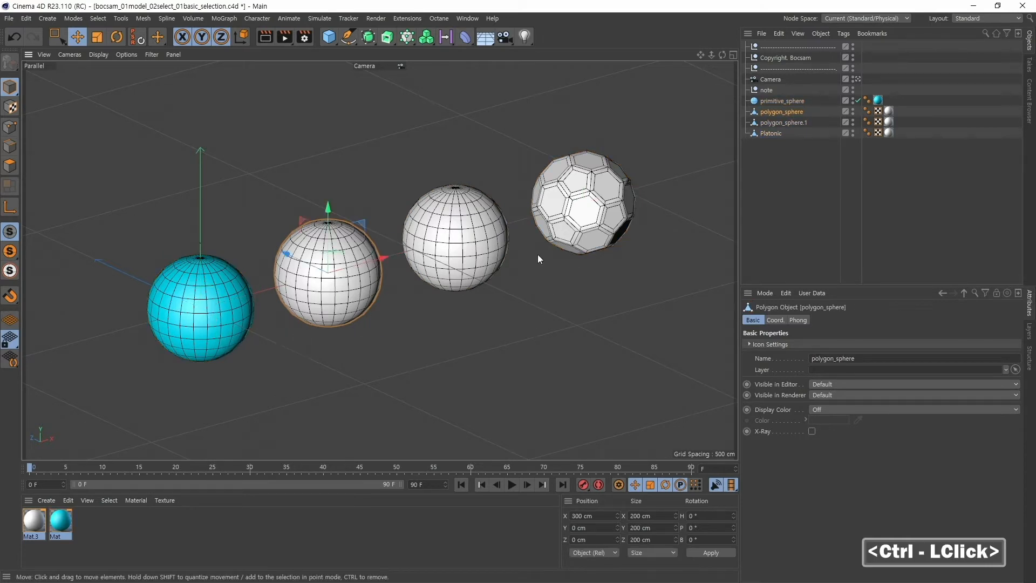
Step: Select Platonic in the viewport, add polygon_sphere.1 to the selection, and remove polygon_sphere.1 again
{"action": "left_click", "coordinate": [184, 312]}
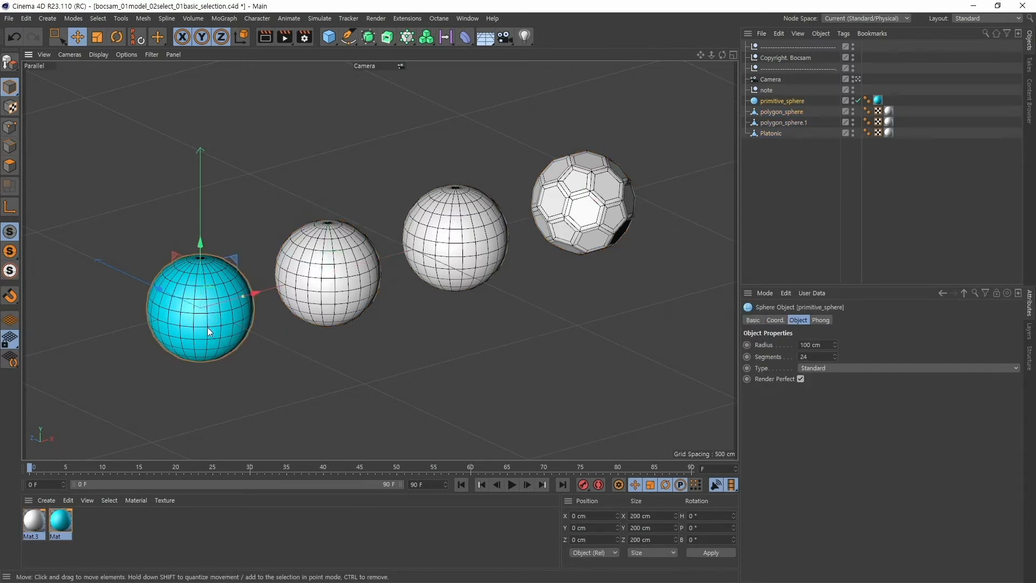
{"action": "left_click", "coordinate": [603, 205]}
{"action": "left_click", "coordinate": [458, 258], "text": "shift"}
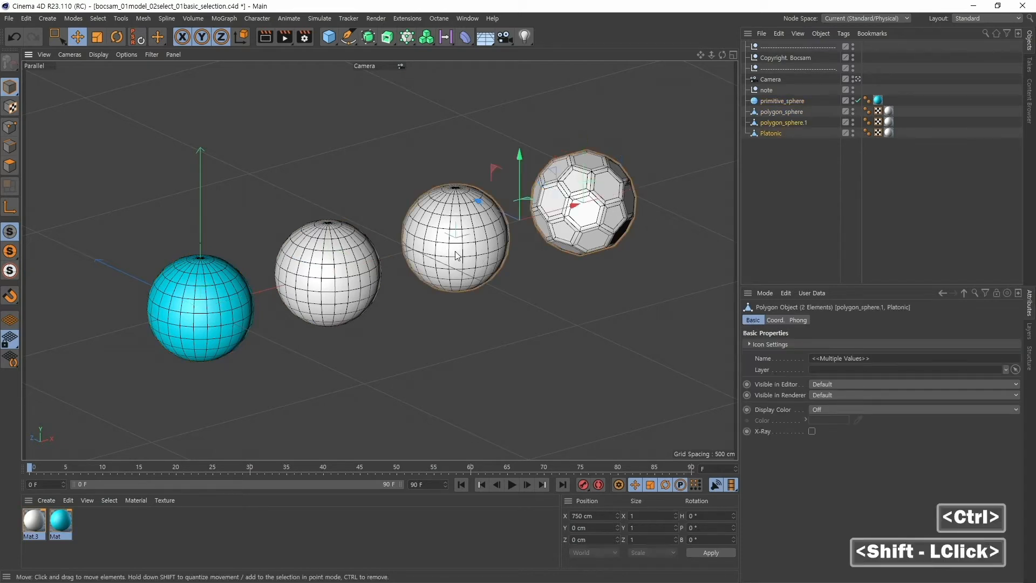
{"action": "left_click", "coordinate": [449, 270], "text": "ctrl"}
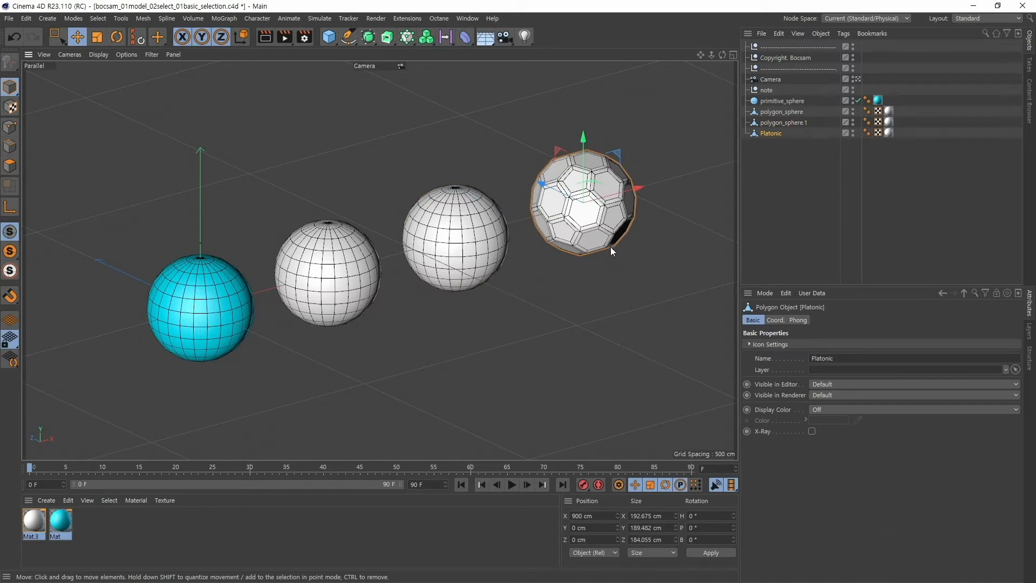
Step: Select polygon_sphere.1, then try duplicating the cyan sphere by moving a copy away in the viewport, and undo the duplication
{"action": "left_click", "coordinate": [463, 239]}
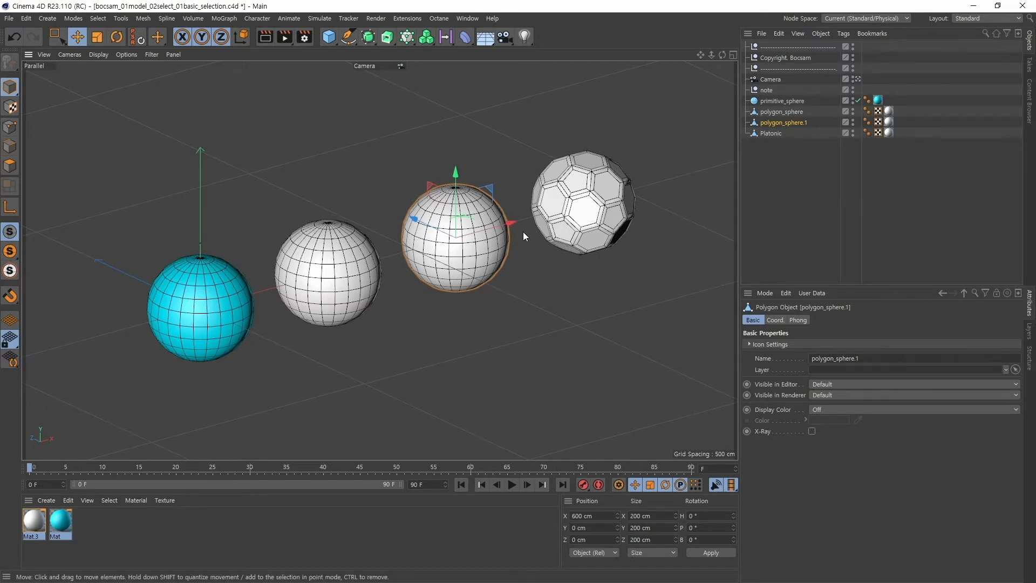
{"action": "left_click", "coordinate": [215, 309], "text": "ctrl"}
{"action": "left_click_drag", "start_coordinate": [170, 289], "coordinate": [59, 239], "text": "ctrl"}
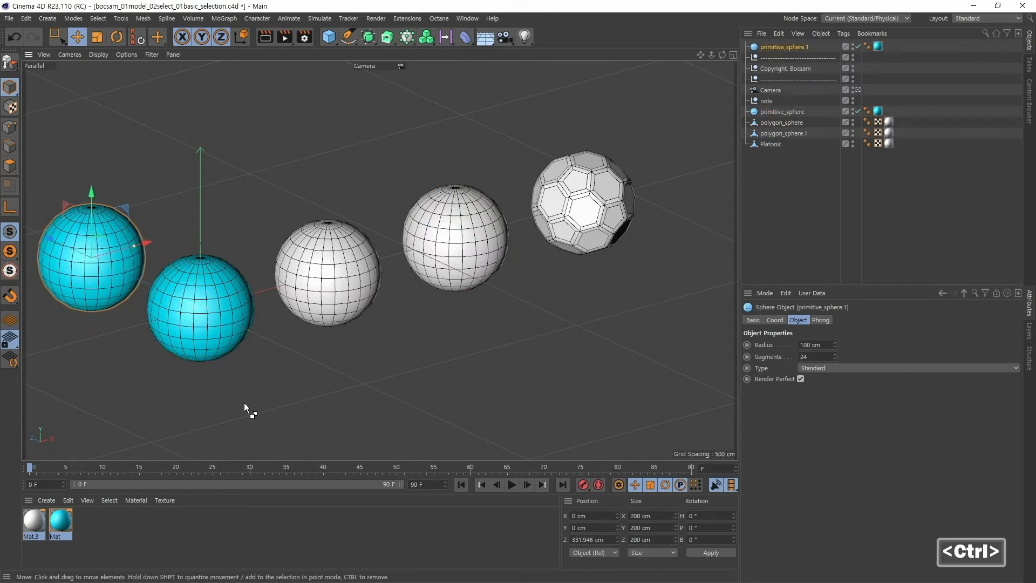
{"action": "key", "text": "ctrl+z"}
Step: Select Platonic in the object list, duplicate it directly below itself there, and undo the duplication
{"action": "left_click", "coordinate": [764, 135]}
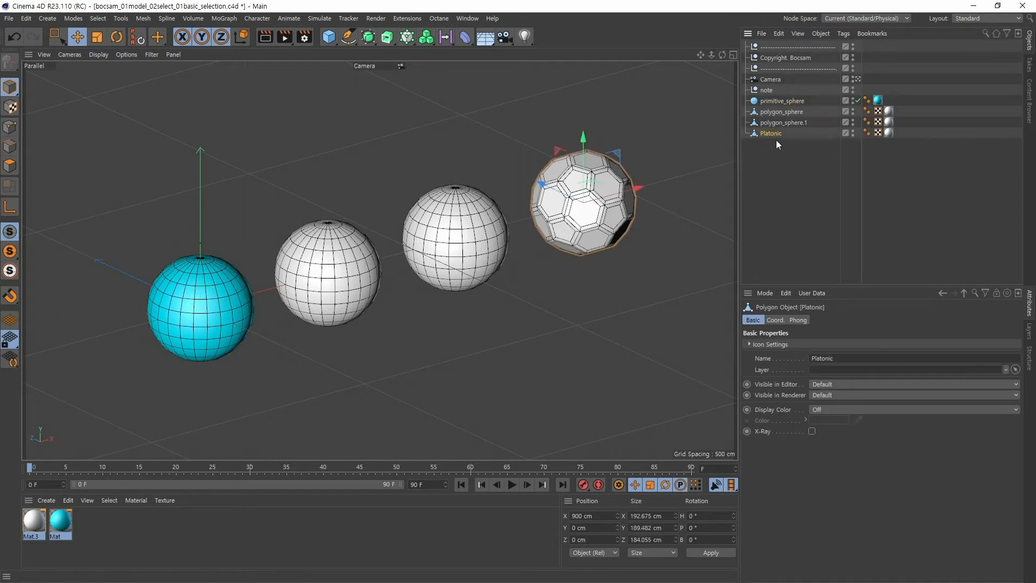
{"action": "left_click", "coordinate": [774, 134], "text": "ctrl"}
{"action": "left_click_drag", "start_coordinate": [774, 146], "coordinate": [784, 156], "text": "ctrl"}
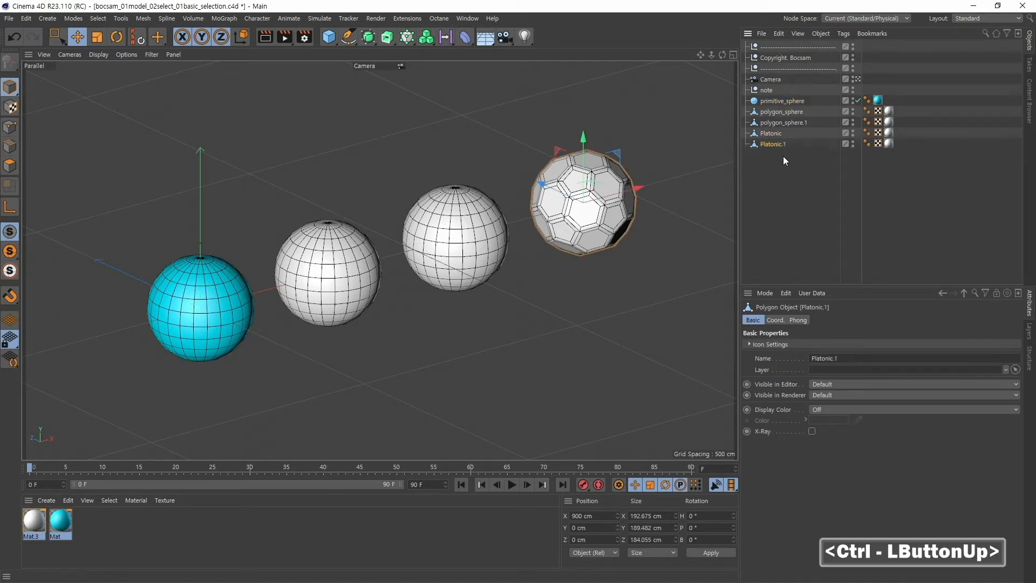
{"action": "key", "text": "ctrl+z"}
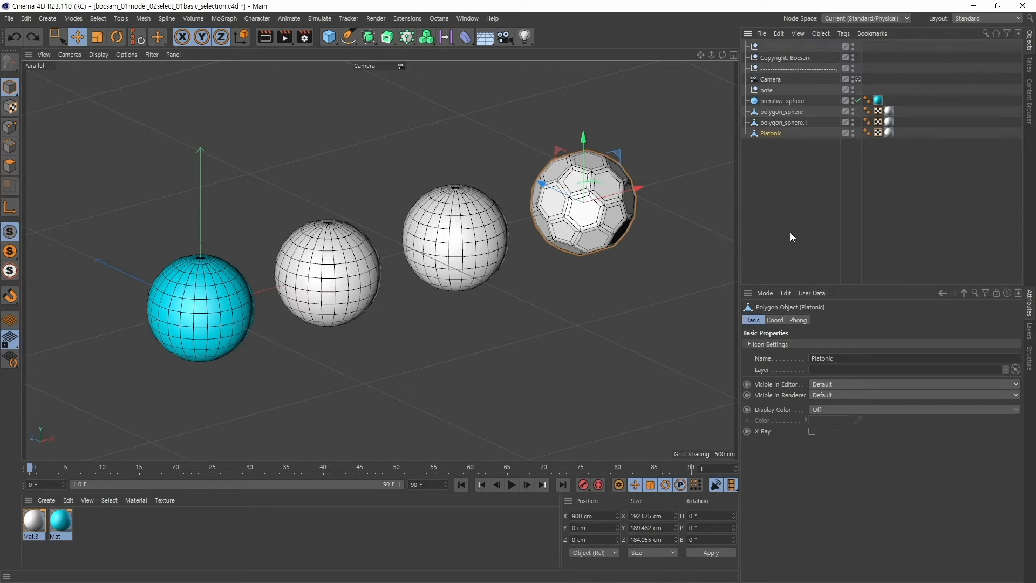
Step: Add polygon_sphere.1 and polygon_sphere to the selection in the viewport, then remove Platonic from it and undo that removal
{"action": "left_click", "coordinate": [484, 248], "text": "shift"}
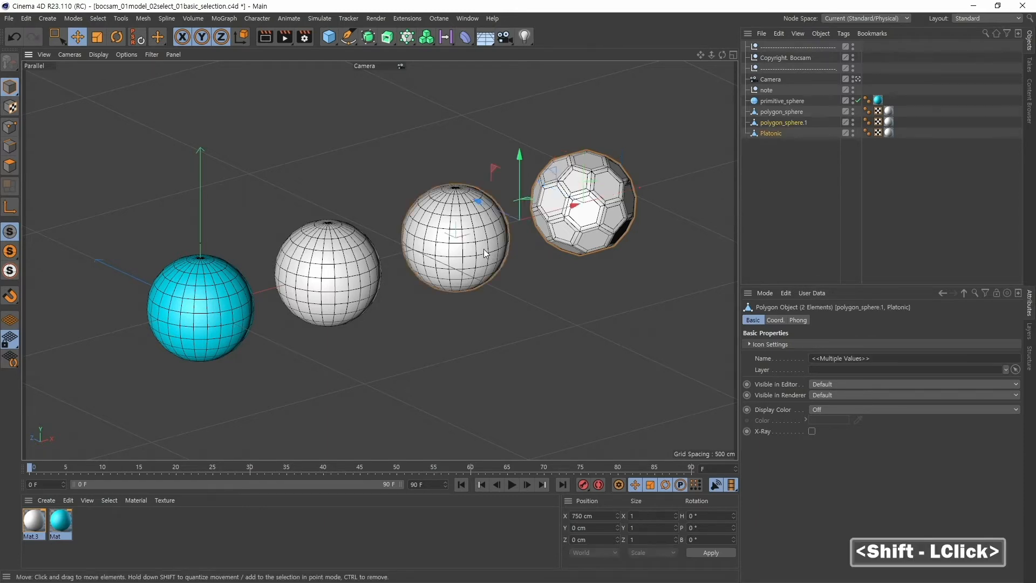
{"action": "left_click", "coordinate": [340, 297], "text": "shift"}
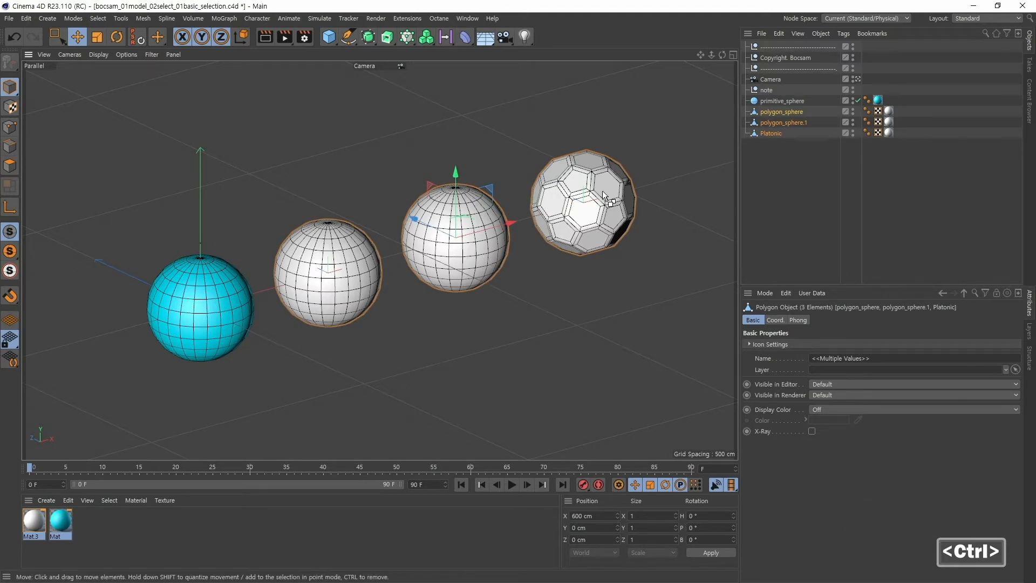
{"action": "left_click", "coordinate": [615, 231], "text": "ctrl"}
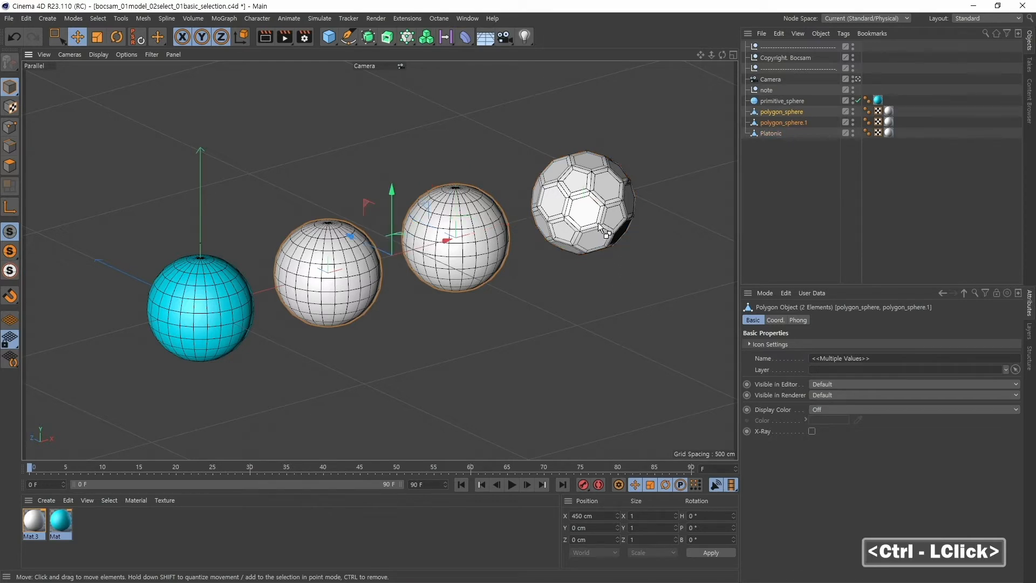
{"action": "key", "text": "ctrl+z"}
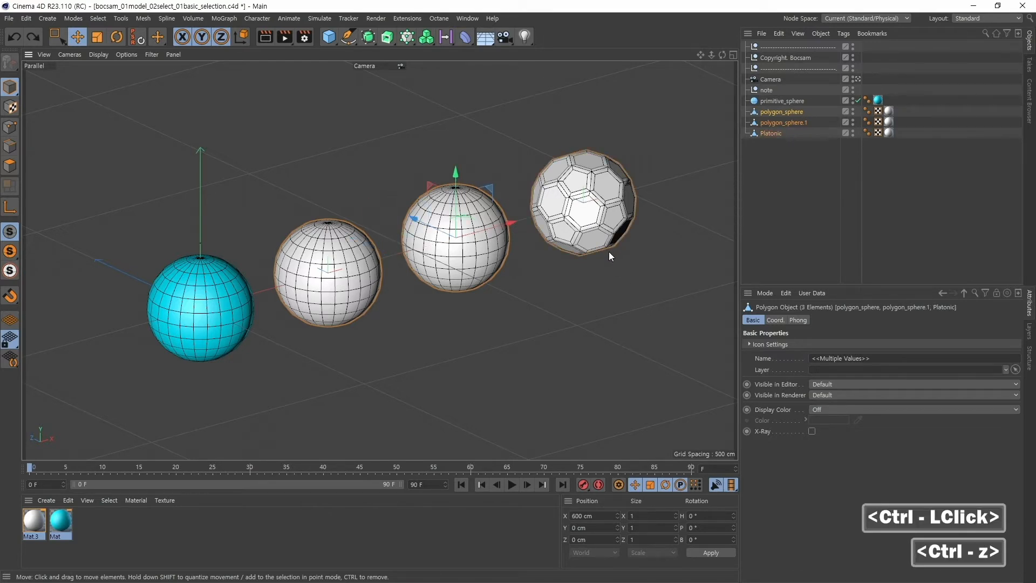
Step: Duplicate the three selected white objects by moving copies up and back in the viewport, and undo the duplication
{"action": "left_click_drag", "start_coordinate": [584, 218], "coordinate": [548, 154], "text": "ctrl"}
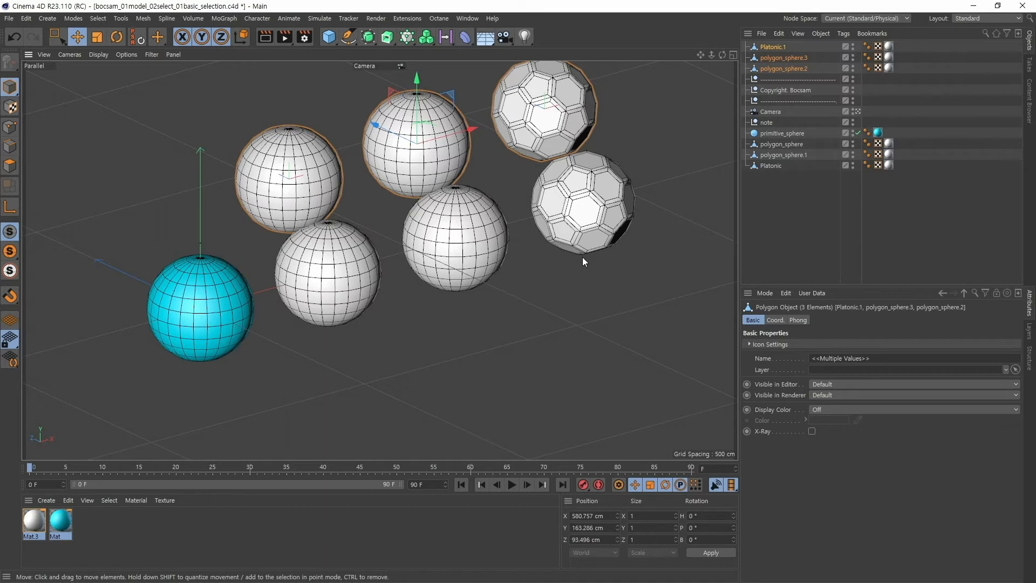
{"action": "key", "text": "ctrl"}
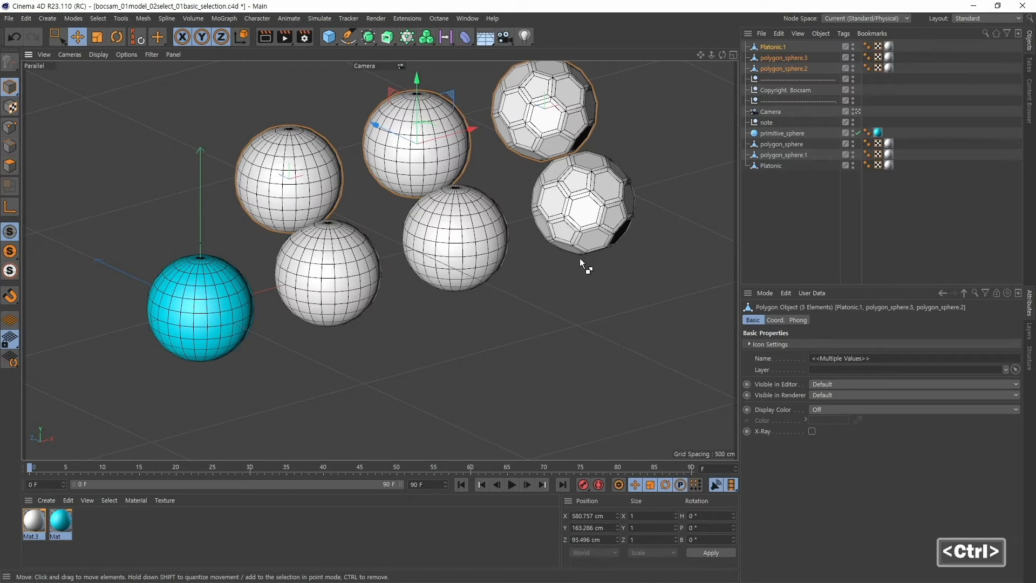
{"action": "key", "text": "ctrl+z"}
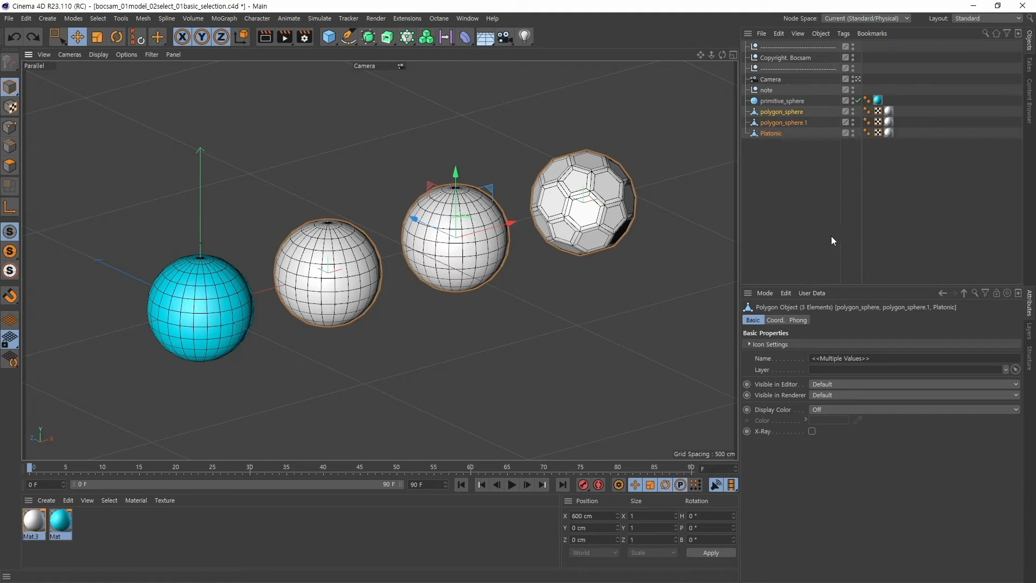
Step: Select only polygon_sphere in the object list
{"action": "left_click", "coordinate": [784, 112]}
{"action": "key", "text": "alt"}
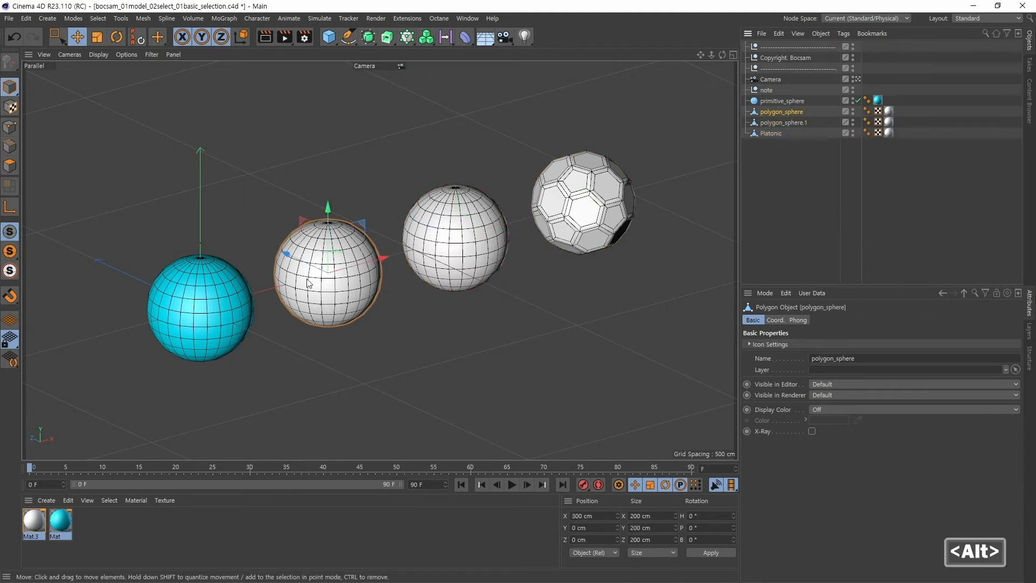
{"action": "right_click_drag", "start_coordinate": [317, 293], "coordinate": [353, 278], "text": "alt"}
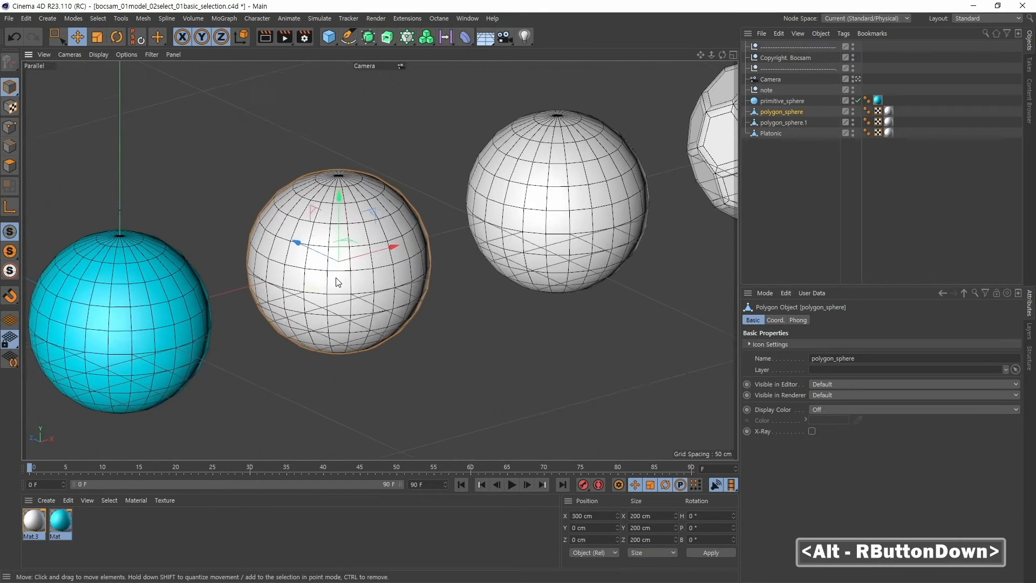
{"action": "middle_click_drag", "start_coordinate": [391, 256], "coordinate": [443, 245], "text": "alt"}
{"action": "mouse_move", "coordinate": [443, 245]}
{"action": "right_mouse_down", "text": "alt"}
{"action": "mouse_move", "coordinate": [455, 239]}
{"action": "mouse_move", "coordinate": [435, 242]}
{"action": "right_mouse_up", "text": "alt"}
{"action": "middle_click_drag", "start_coordinate": [434, 242], "coordinate": [425, 245], "text": "alt"}
{"action": "right_click_drag", "start_coordinate": [424, 245], "coordinate": [418, 246], "text": "alt"}
{"action": "mouse_move", "coordinate": [552, 280]}
{"action": "left_mouse_down", "text": "alt"}
{"action": "mouse_move", "coordinate": [539, 280]}
{"action": "mouse_move", "coordinate": [545, 272]}
{"action": "left_mouse_up", "text": "alt"}
{"action": "right_click_drag", "start_coordinate": [545, 272], "coordinate": [568, 241], "text": "alt"}
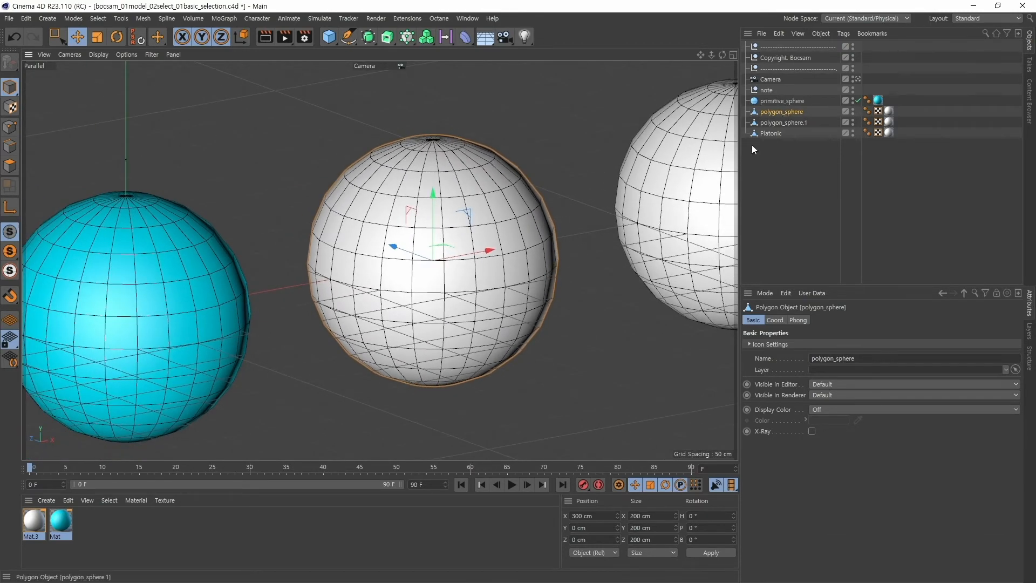
Step: Switch polygon_sphere repeatedly through Points, Edges and Polygons modes, ending in Polygons mode
{"action": "left_click", "coordinate": [9, 127]}
{"action": "left_click", "coordinate": [11, 165]}
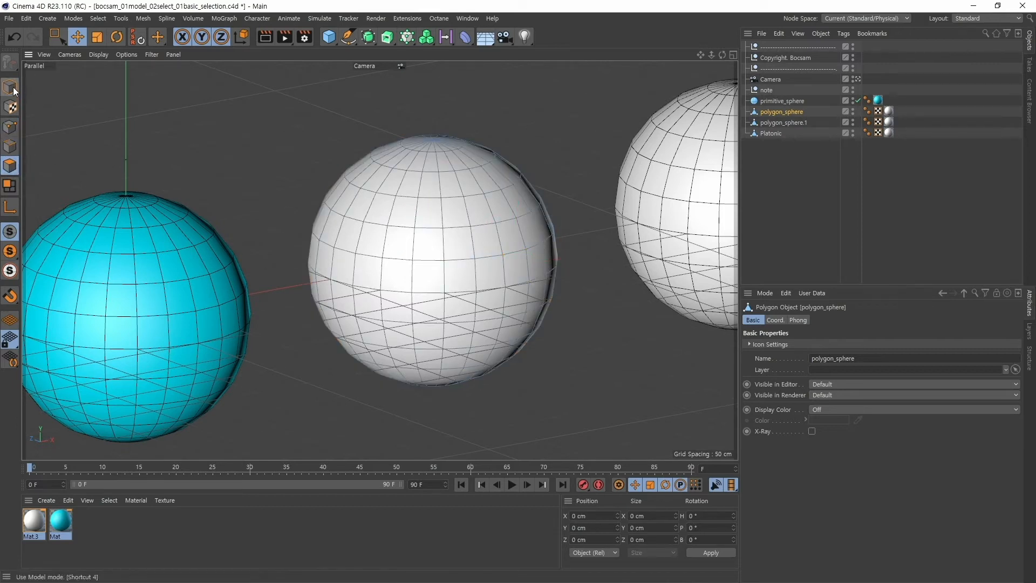
{"action": "left_click", "coordinate": [9, 150]}
{"action": "left_click", "coordinate": [10, 166]}
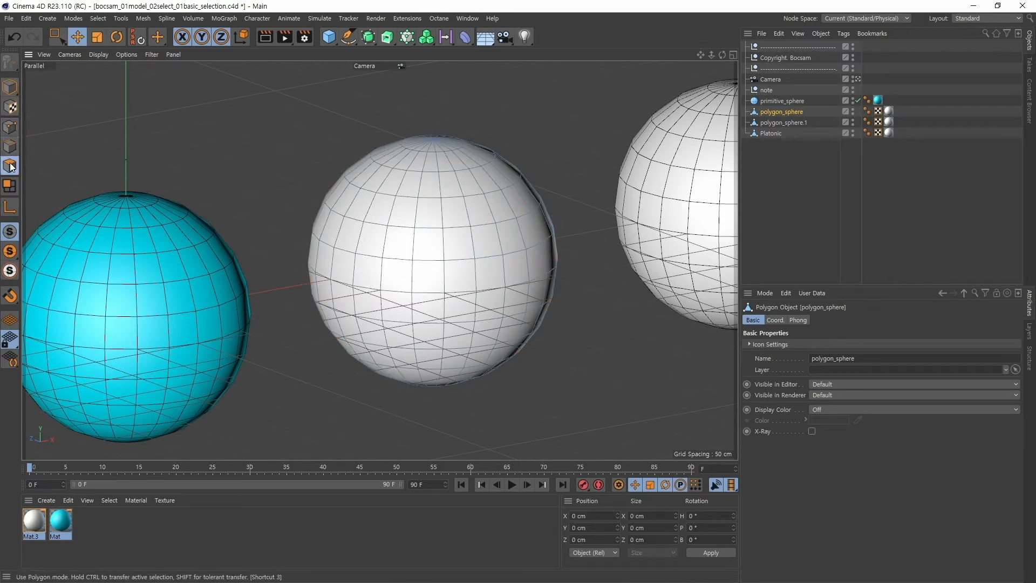
{"action": "left_click", "coordinate": [11, 130]}
{"action": "left_click", "coordinate": [10, 151]}
{"action": "key", "text": "1"}
{"action": "left_click", "coordinate": [13, 147]}
{"action": "left_click", "coordinate": [10, 165]}
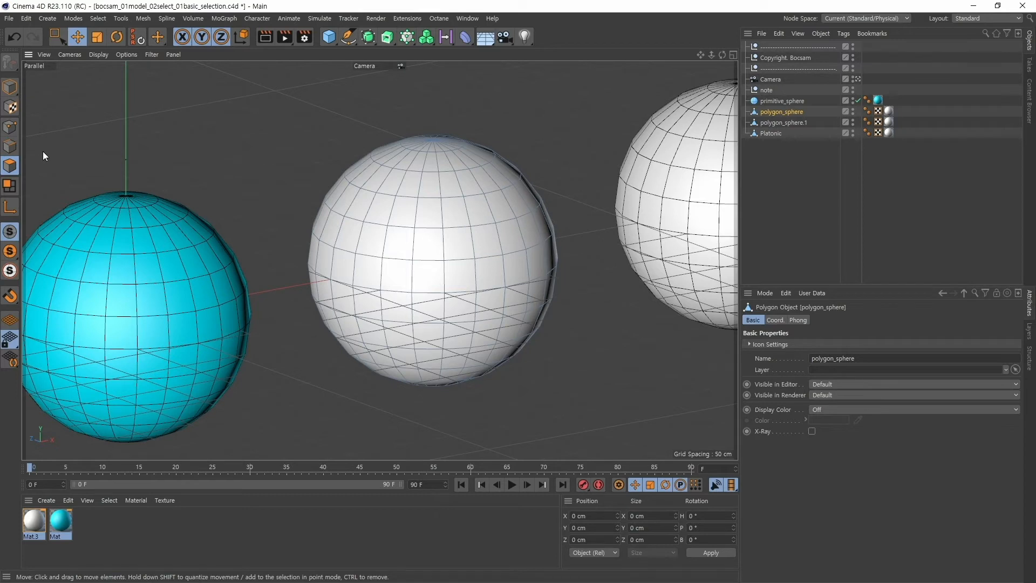
Step: Switch to Points mode and select a single point on the upper front of polygon_sphere
{"action": "left_click", "coordinate": [15, 128]}
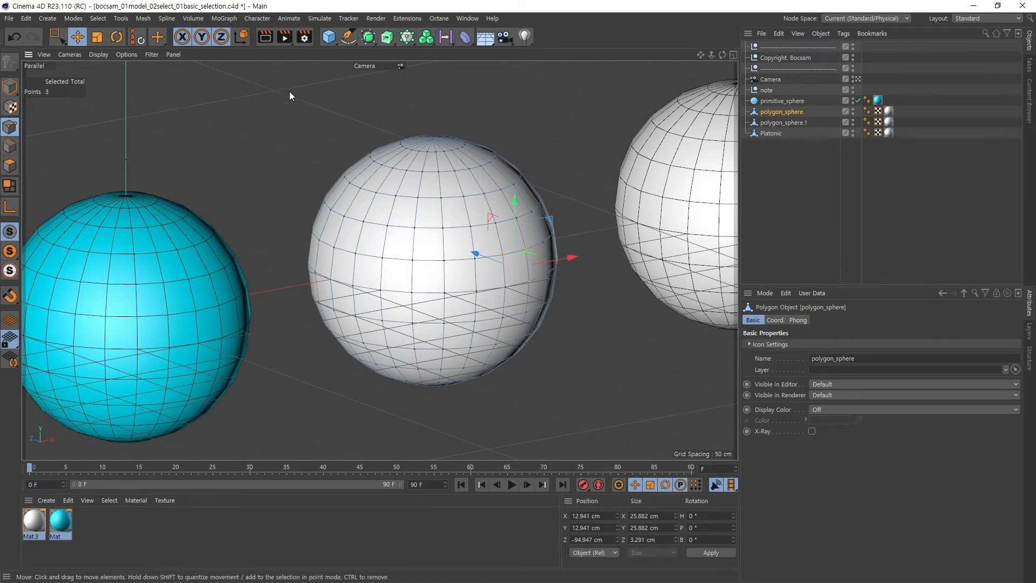
{"action": "left_click", "coordinate": [416, 229]}
{"action": "left_click", "coordinate": [388, 228]}
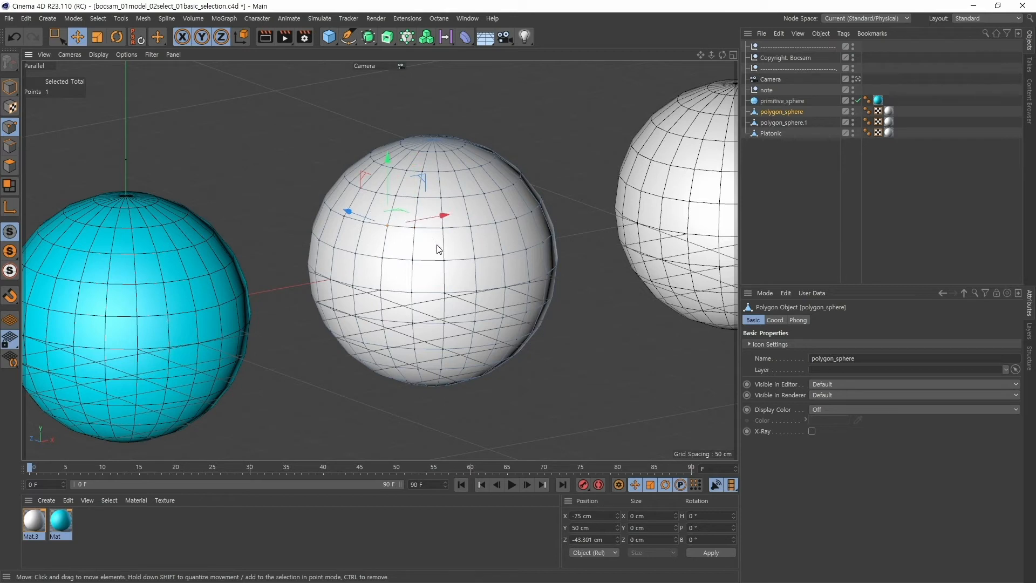
Step: Use Live Selection with the brush radius enlarged to 40 to paint a selection of points across the upper front of polygon_sphere
{"action": "left_click", "coordinate": [63, 41]}
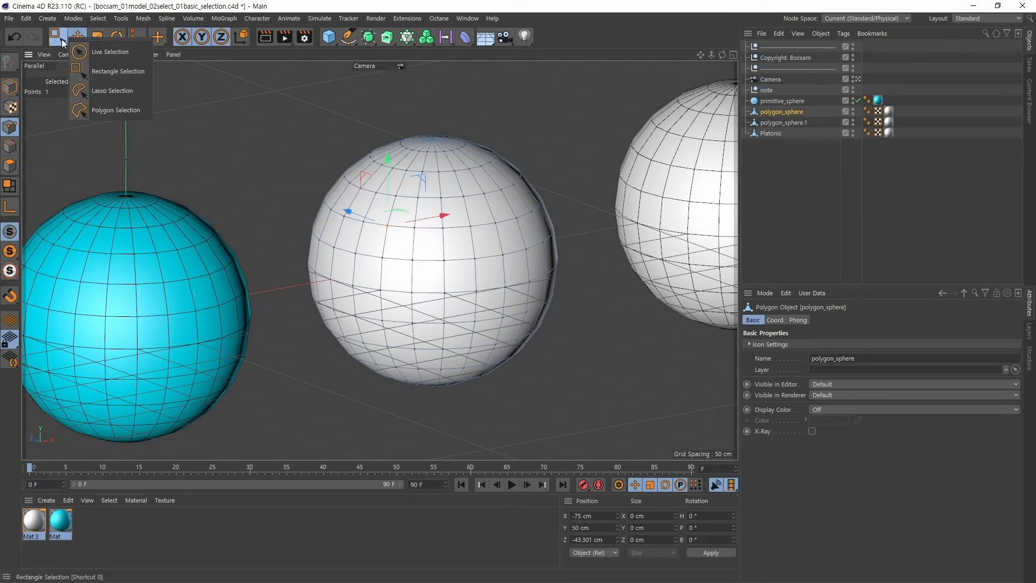
{"action": "left_click", "coordinate": [96, 56]}
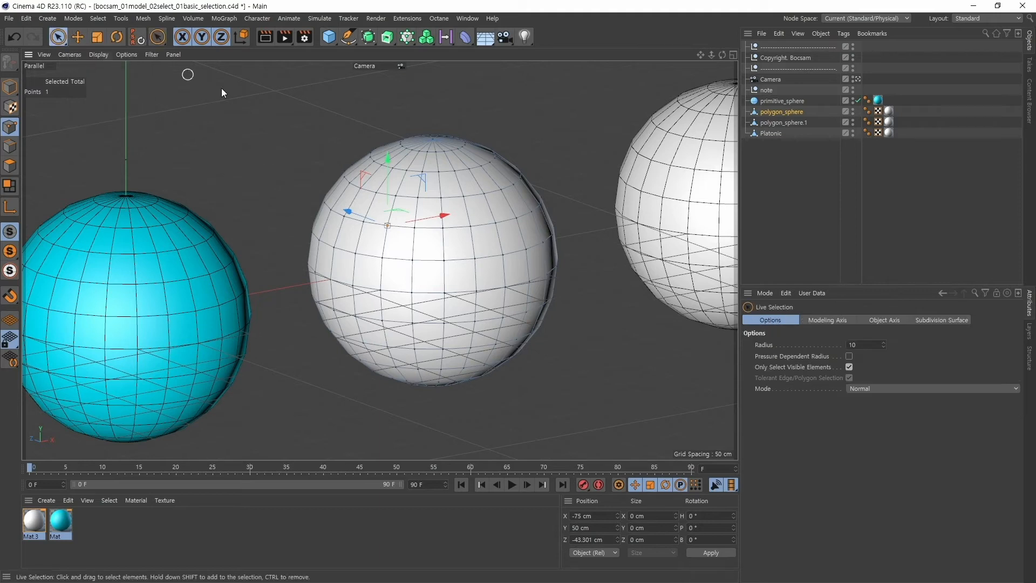
{"action": "key", "text": "bracketright"}
{"action": "key", "text": "bracketright"}
{"action": "key", "text": "bracketright"}
{"action": "key", "text": "bracketright"}
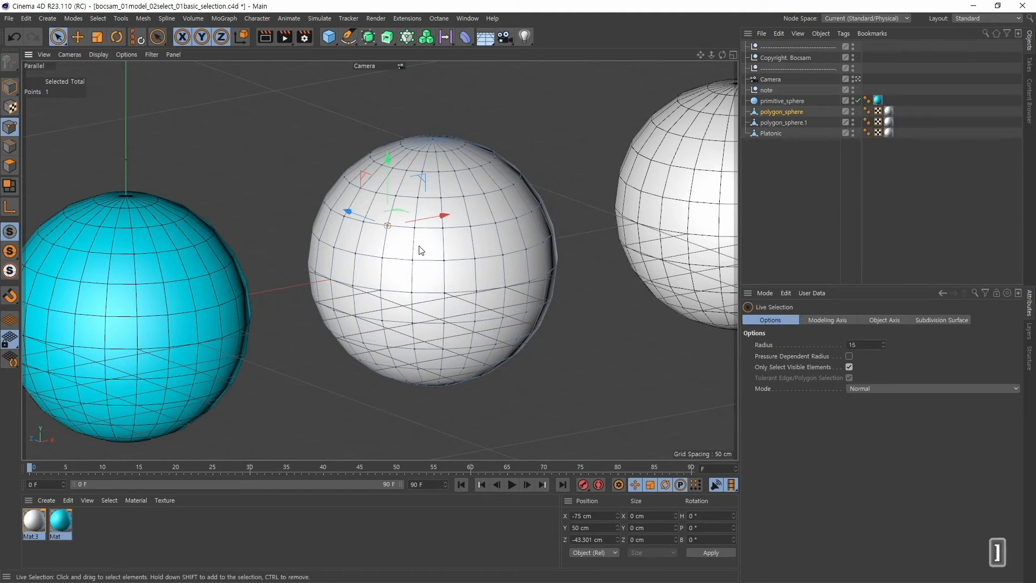
{"action": "key", "text": "bracketright"}
{"action": "key", "text": "bracketright"}
{"action": "mouse_move", "coordinate": [416, 260]}
{"action": "left_mouse_down"}
{"action": "mouse_move", "coordinate": [516, 250]}
{"action": "mouse_move", "coordinate": [405, 233]}
{"action": "mouse_move", "coordinate": [423, 206]}
{"action": "mouse_move", "coordinate": [439, 225]}
{"action": "mouse_move", "coordinate": [564, 251]}
{"action": "left_mouse_up"}
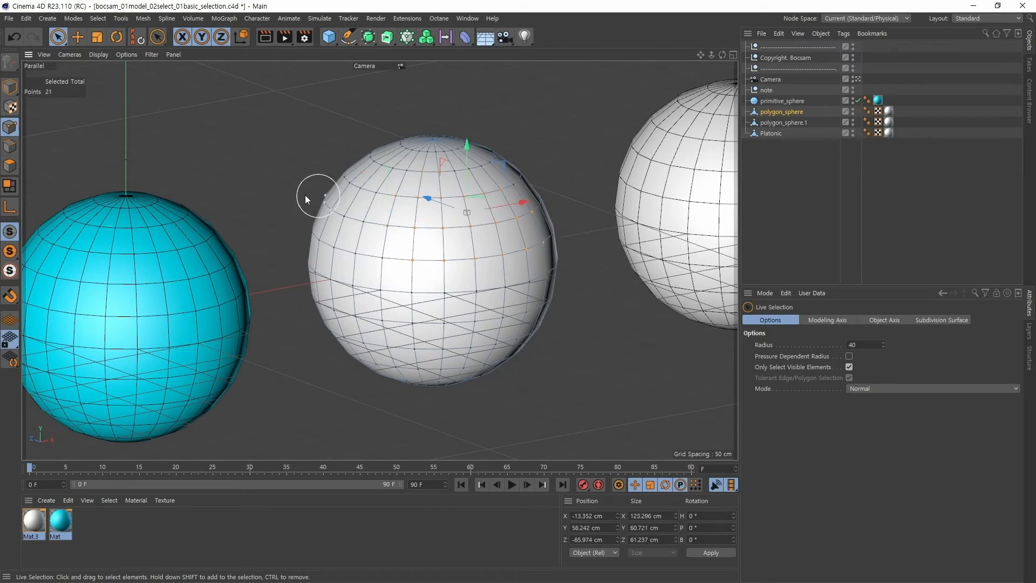
Step: Use Rectangle Selection to select the points of polygon_sphere's upper half, and then its upper edges in Edges mode
{"action": "left_click_drag", "start_coordinate": [60, 37], "coordinate": [106, 65]}
{"action": "left_click_drag", "start_coordinate": [267, 100], "coordinate": [575, 269]}
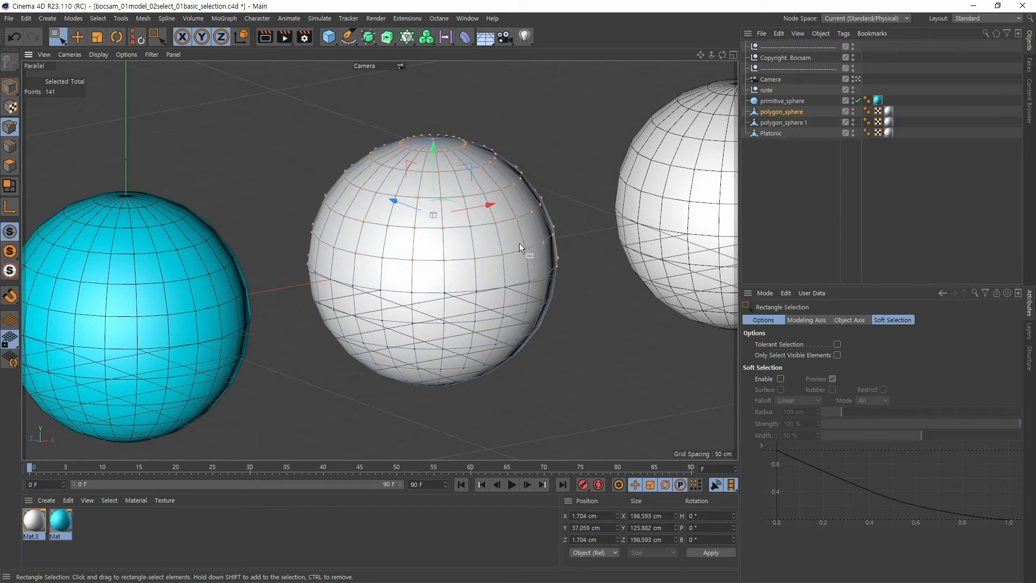
{"action": "left_click", "coordinate": [9, 146]}
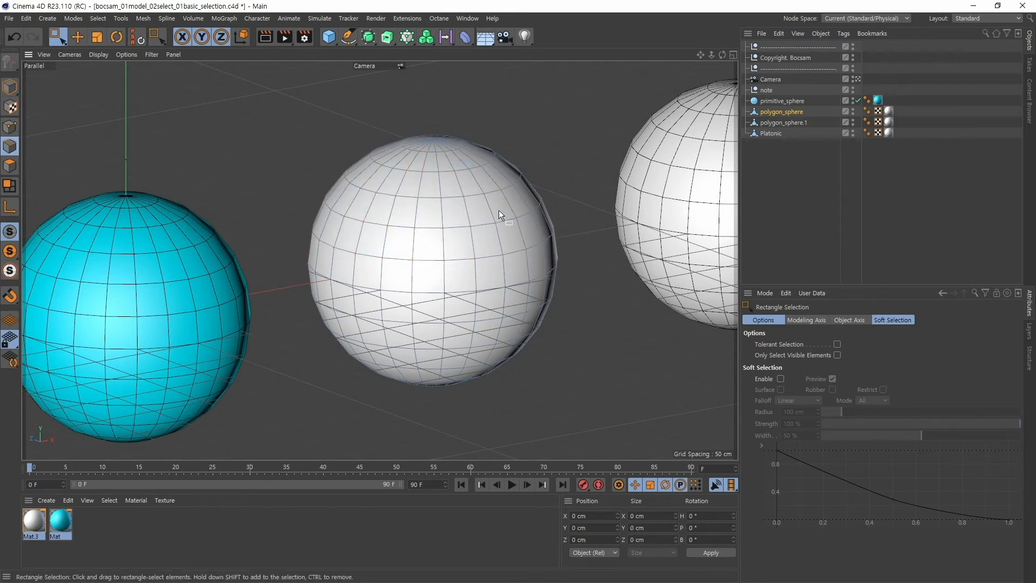
{"action": "left_click_drag", "start_coordinate": [263, 115], "coordinate": [526, 240]}
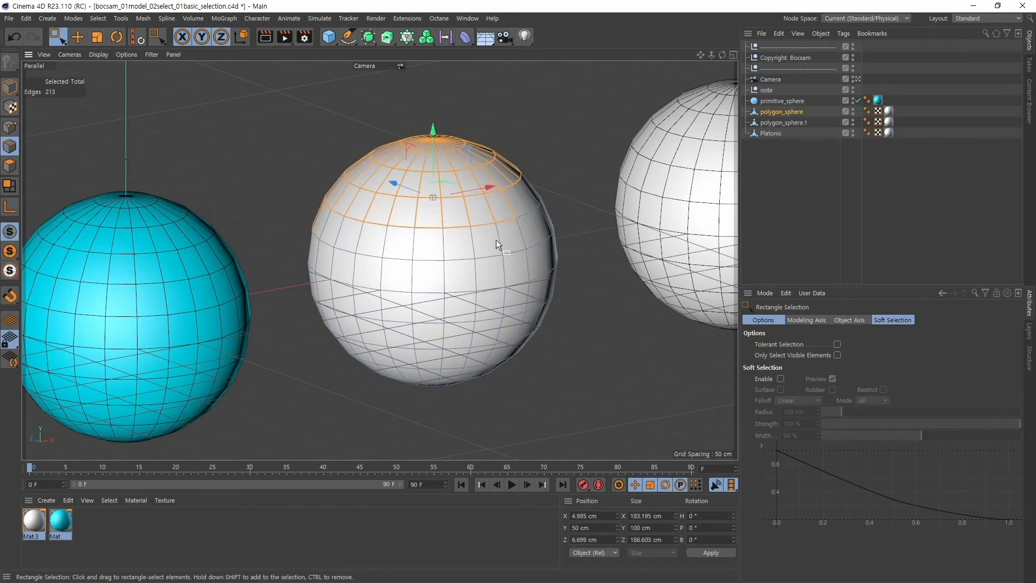
{"action": "left_click_drag", "start_coordinate": [522, 143], "coordinate": [500, 160], "text": "alt"}
{"action": "left_click_drag", "start_coordinate": [462, 251], "coordinate": [494, 150], "text": "alt"}
Step: Switch to Polygons mode and rectangle-select the polygons of polygon_sphere's upper half
{"action": "left_click", "coordinate": [10, 165]}
{"action": "left_click_drag", "start_coordinate": [259, 116], "coordinate": [589, 291]}
{"action": "left_click_drag", "start_coordinate": [549, 328], "coordinate": [528, 227], "text": "alt"}
{"action": "right_click_drag", "start_coordinate": [528, 227], "coordinate": [553, 198], "text": "alt"}
{"action": "middle_click_drag", "start_coordinate": [554, 198], "coordinate": [574, 242], "text": "alt"}
{"action": "right_click_drag", "start_coordinate": [607, 234], "coordinate": [600, 227], "text": "alt"}
{"action": "middle_click_drag", "start_coordinate": [600, 227], "coordinate": [562, 246], "text": "alt"}
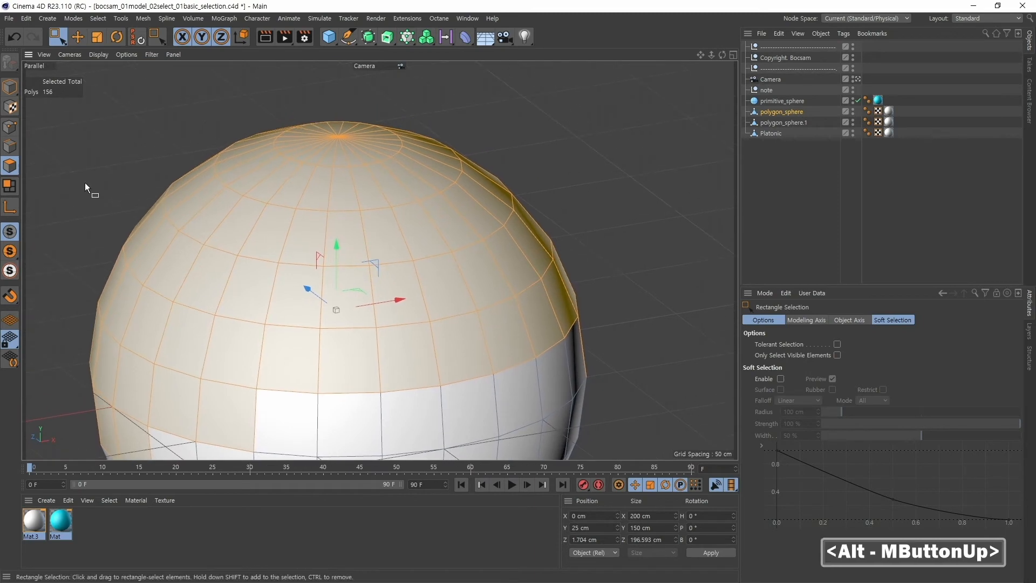
Step: In Points mode, use the Move tool to pull a single upper point outward from polygon_sphere, and undo the move and selection
{"action": "left_click", "coordinate": [13, 130]}
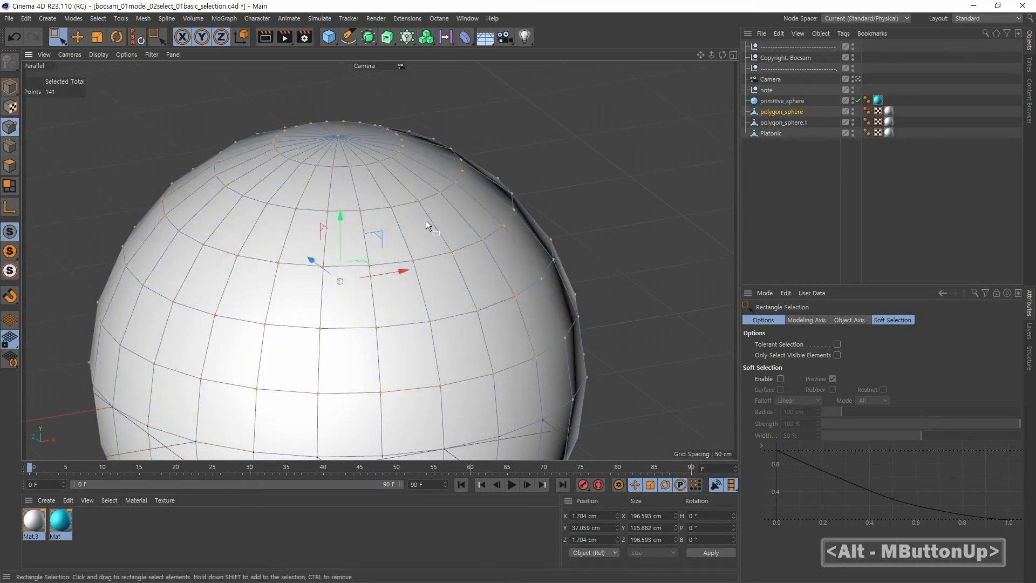
{"action": "left_click", "coordinate": [81, 39]}
{"action": "left_click", "coordinate": [505, 225]}
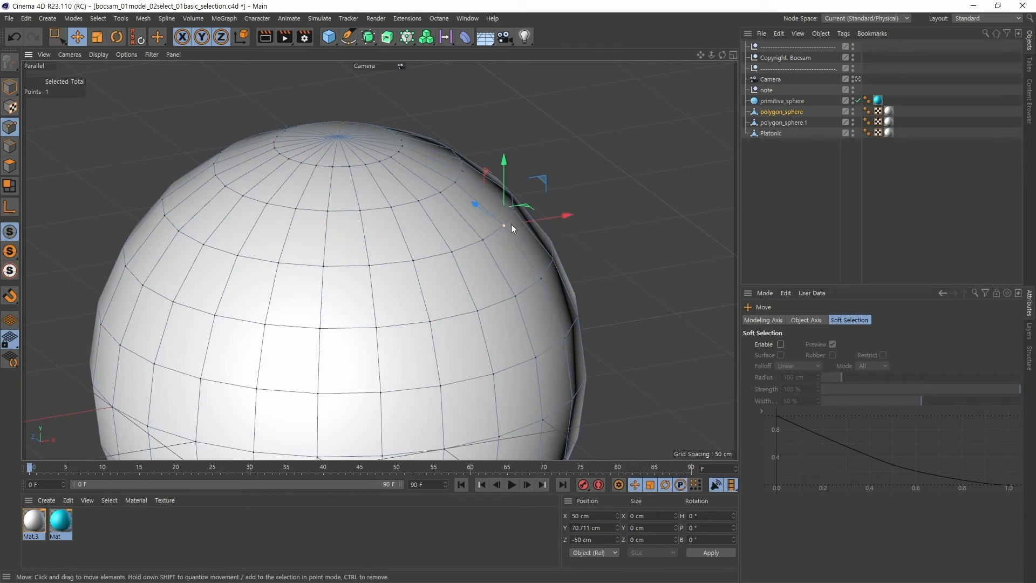
{"action": "left_click_drag", "start_coordinate": [538, 200], "coordinate": [603, 161]}
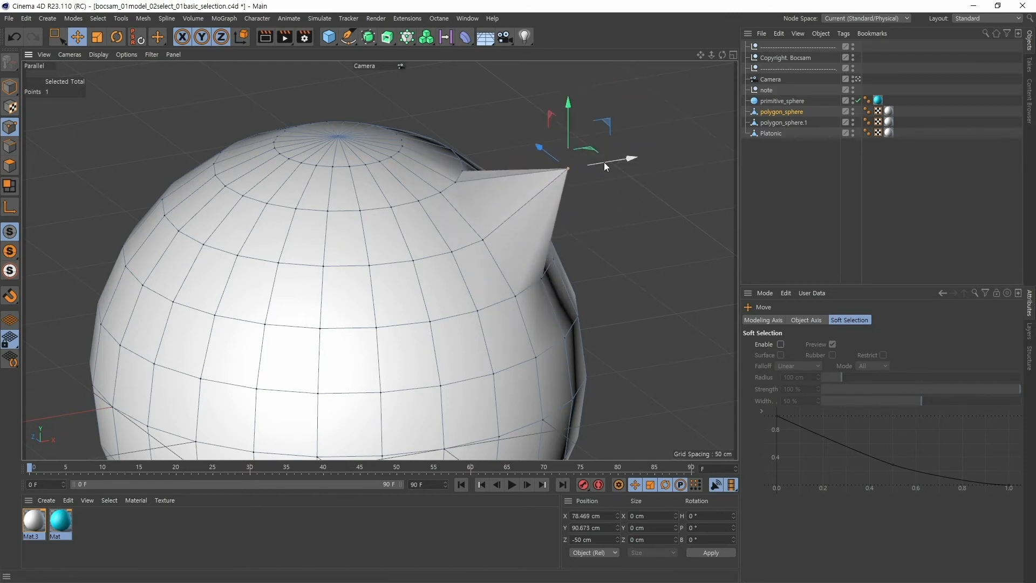
{"action": "key", "text": "ctrl+z"}
{"action": "key", "text": "ctrl+z"}
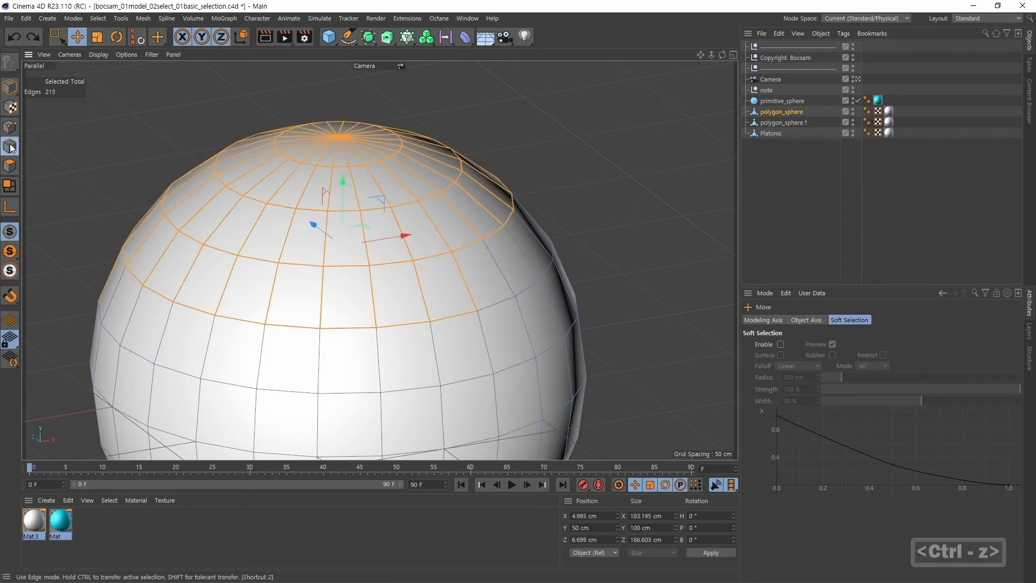
Step: Select a single edge on the upper right side of polygon_sphere in Edges mode, and undo the last change to it
{"action": "left_click", "coordinate": [548, 268]}
{"action": "left_click_drag", "start_coordinate": [584, 266], "coordinate": [620, 238], "text": "alt"}
{"action": "key", "text": "ctrl+z"}
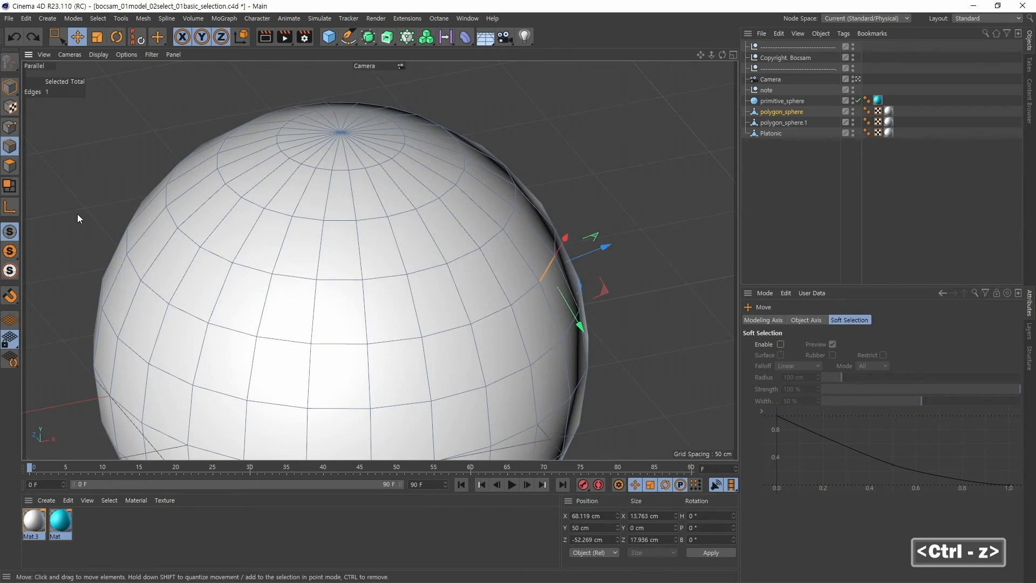
Step: Switch to Polygons mode, select a single polygon on the upper right side of polygon_sphere, and undo the last change to it
{"action": "left_click", "coordinate": [10, 165]}
{"action": "left_click", "coordinate": [565, 300]}
{"action": "left_click_drag", "start_coordinate": [649, 344], "coordinate": [639, 299], "text": "alt"}
{"action": "middle_click_drag", "start_coordinate": [639, 299], "coordinate": [511, 279], "text": "alt"}
{"action": "right_click_drag", "start_coordinate": [510, 279], "coordinate": [545, 278], "text": "alt"}
{"action": "left_click_drag", "start_coordinate": [545, 277], "coordinate": [437, 233], "text": "alt"}
{"action": "right_click_drag", "start_coordinate": [597, 257], "coordinate": [549, 290], "text": "alt"}
{"action": "middle_click_drag", "start_coordinate": [549, 290], "coordinate": [561, 314], "text": "alt"}
{"action": "key", "text": "ctrl+z"}
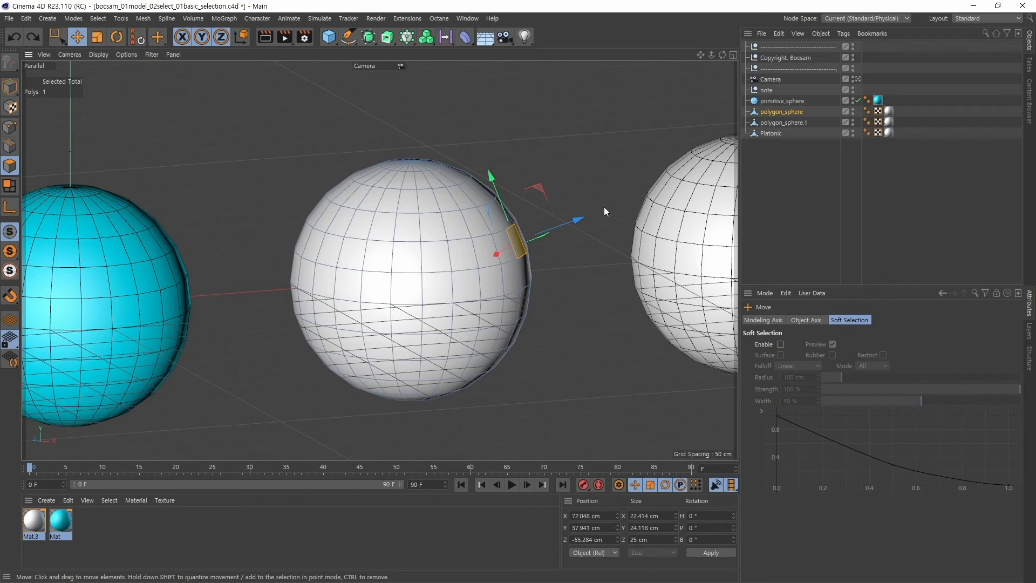
{"action": "middle_click_drag", "start_coordinate": [561, 308], "coordinate": [521, 304], "text": "alt"}
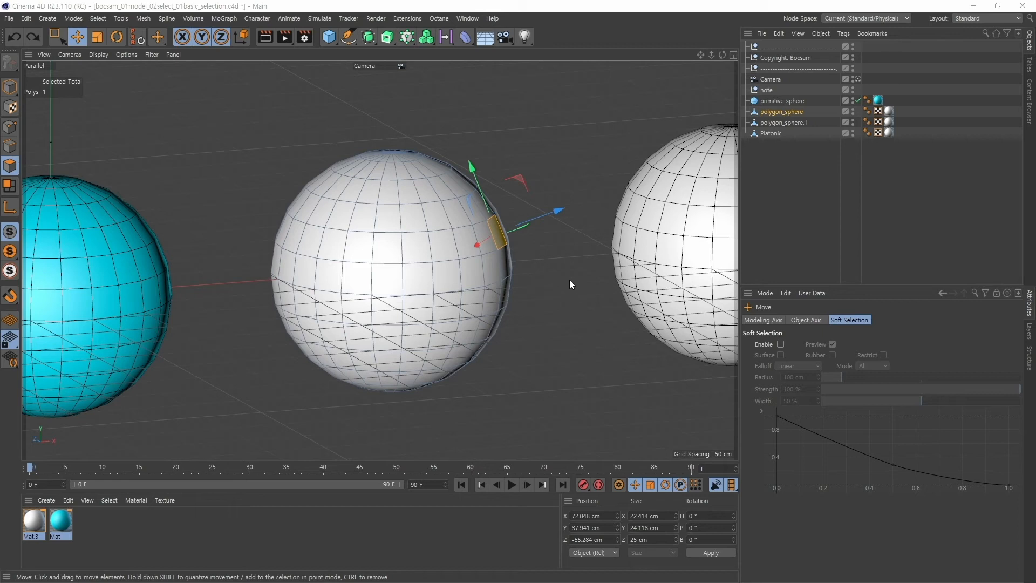
Step: Set the Live Selection brush radius to 52 and paint-select the polygons on polygon_sphere's upper right side
{"action": "left_click", "coordinate": [60, 40]}
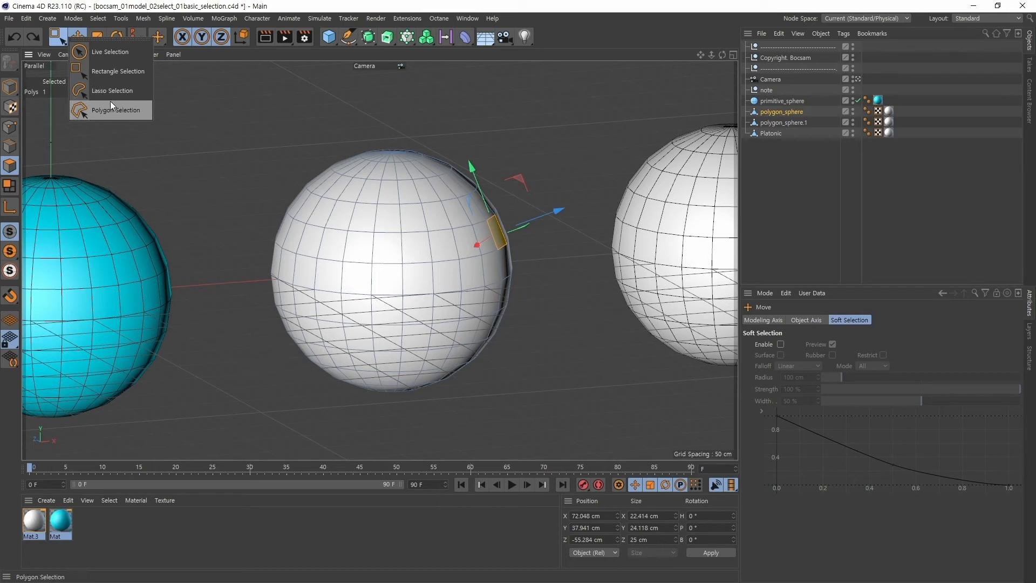
{"action": "left_click", "coordinate": [115, 54]}
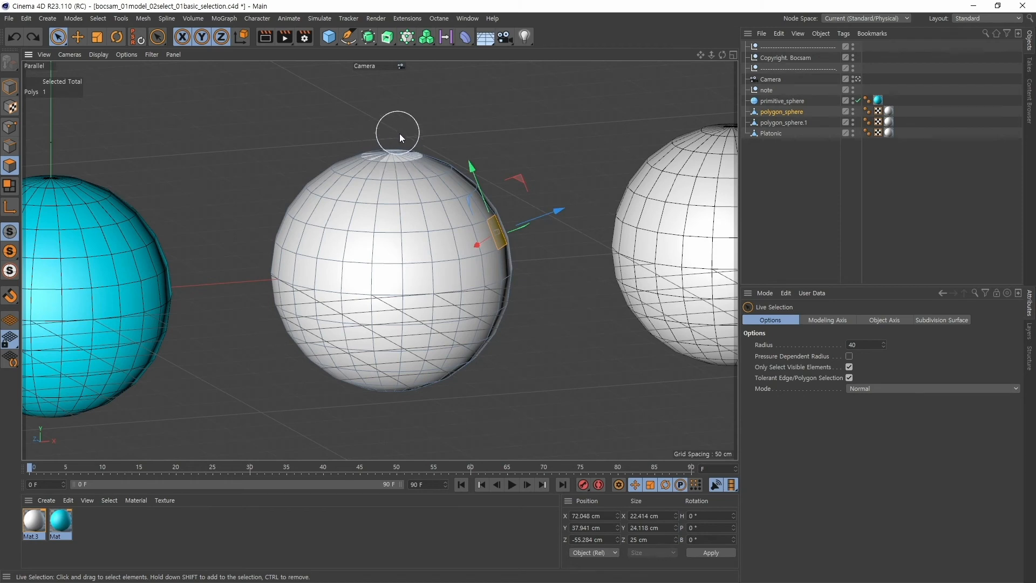
{"action": "key", "text": "bracketright"}
{"action": "key", "text": "bracketright"}
{"action": "key", "text": "bracketright"}
{"action": "key", "text": "bracketright"}
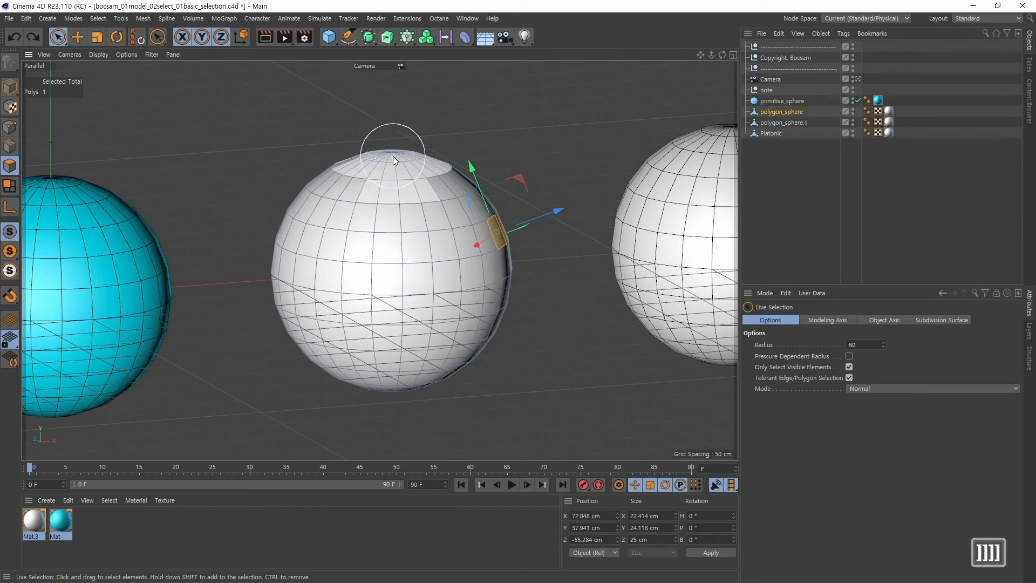
{"action": "key", "text": "bracketright"}
{"action": "key", "text": "bracketleft"}
{"action": "key", "text": "bracketleft"}
{"action": "key", "text": "bracketleft"}
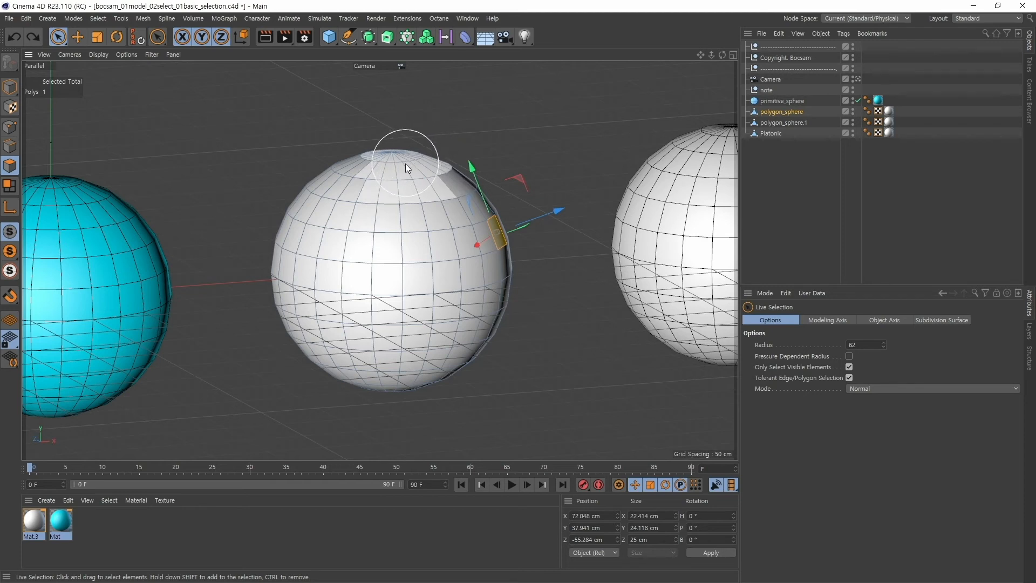
{"action": "key", "text": "bracketleft"}
{"action": "key", "text": "bracketleft"}
{"action": "key", "text": "bracketleft"}
{"action": "key", "text": "bracketleft"}
{"action": "key", "text": "bracketleft"}
{"action": "key", "text": "bracketleft"}
{"action": "key", "text": "bracketleft"}
{"action": "key", "text": "bracketleft"}
{"action": "key", "text": "bracketleft"}
{"action": "key", "text": "bracketleft"}
{"action": "key", "text": "bracketright"}
{"action": "key", "text": "bracketright"}
{"action": "key", "text": "bracketright"}
{"action": "key", "text": "bracketright"}
{"action": "key", "text": "bracketright"}
{"action": "key", "text": "bracketright"}
{"action": "key", "text": "bracketright"}
{"action": "key", "text": "bracketright"}
{"action": "key", "text": "bracketright"}
{"action": "key", "text": "bracketright"}
{"action": "key", "text": "bracketright"}
{"action": "key", "text": "bracketright"}
{"action": "key", "text": "bracketright"}
{"action": "key", "text": "bracketright"}
{"action": "key", "text": "bracketright"}
{"action": "key", "text": "bracketright"}
{"action": "key", "text": "bracketright"}
{"action": "key", "text": "bracketright"}
{"action": "key", "text": "bracketright"}
{"action": "key", "text": "bracketright"}
{"action": "key", "text": "bracketleft"}
{"action": "key", "text": "bracketleft"}
{"action": "key", "text": "bracketleft"}
{"action": "key", "text": "bracketleft"}
{"action": "key", "text": "bracketleft"}
{"action": "key", "text": "bracketleft"}
{"action": "key", "text": "bracketleft"}
{"action": "key", "text": "bracketleft"}
{"action": "key", "text": "bracketleft"}
{"action": "key", "text": "bracketleft"}
{"action": "key", "text": "bracketleft"}
{"action": "key", "text": "bracketleft"}
{"action": "key", "text": "bracketleft"}
{"action": "key", "text": "bracketleft"}
{"action": "key", "text": "bracketleft"}
{"action": "key", "text": "bracketleft"}
{"action": "key", "text": "bracketleft"}
{"action": "key", "text": "bracketleft"}
{"action": "key", "text": "bracketleft"}
{"action": "key", "text": "bracketleft"}
{"action": "key", "text": "bracketleft"}
{"action": "key", "text": "bracketleft"}
{"action": "key", "text": "bracketleft"}
{"action": "key", "text": "bracketleft"}
{"action": "key", "text": "bracketleft"}
{"action": "key", "text": "bracketleft"}
{"action": "key", "text": "bracketleft"}
{"action": "key", "text": "bracketleft"}
{"action": "key", "text": "bracketleft"}
{"action": "key", "text": "bracketleft"}
{"action": "key", "text": "bracketleft"}
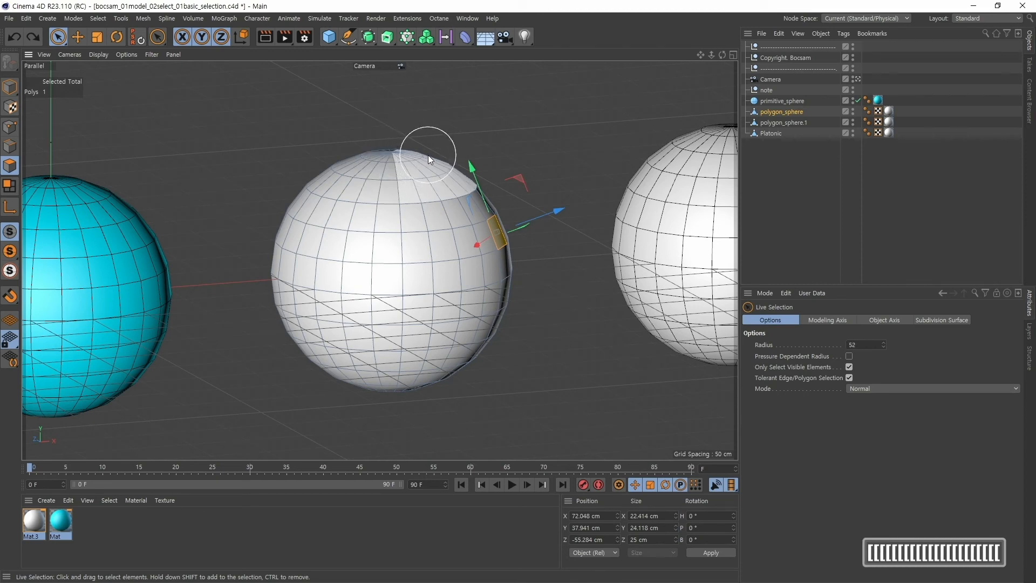
{"action": "mouse_move", "coordinate": [468, 157]}
{"action": "left_mouse_down"}
{"action": "mouse_move", "coordinate": [322, 176]}
{"action": "mouse_move", "coordinate": [323, 209]}
{"action": "mouse_move", "coordinate": [424, 207]}
{"action": "mouse_move", "coordinate": [378, 280]}
{"action": "mouse_move", "coordinate": [436, 312]}
{"action": "mouse_move", "coordinate": [396, 342]}
{"action": "mouse_move", "coordinate": [351, 290]}
{"action": "mouse_move", "coordinate": [399, 273]}
{"action": "mouse_move", "coordinate": [529, 161]}
{"action": "mouse_move", "coordinate": [428, 183]}
{"action": "mouse_move", "coordinate": [409, 246]}
{"action": "mouse_move", "coordinate": [483, 247]}
{"action": "mouse_move", "coordinate": [457, 252]}
{"action": "mouse_move", "coordinate": [455, 200]}
{"action": "left_mouse_up"}
{"action": "left_click_drag", "start_coordinate": [558, 202], "coordinate": [615, 153], "text": "alt"}
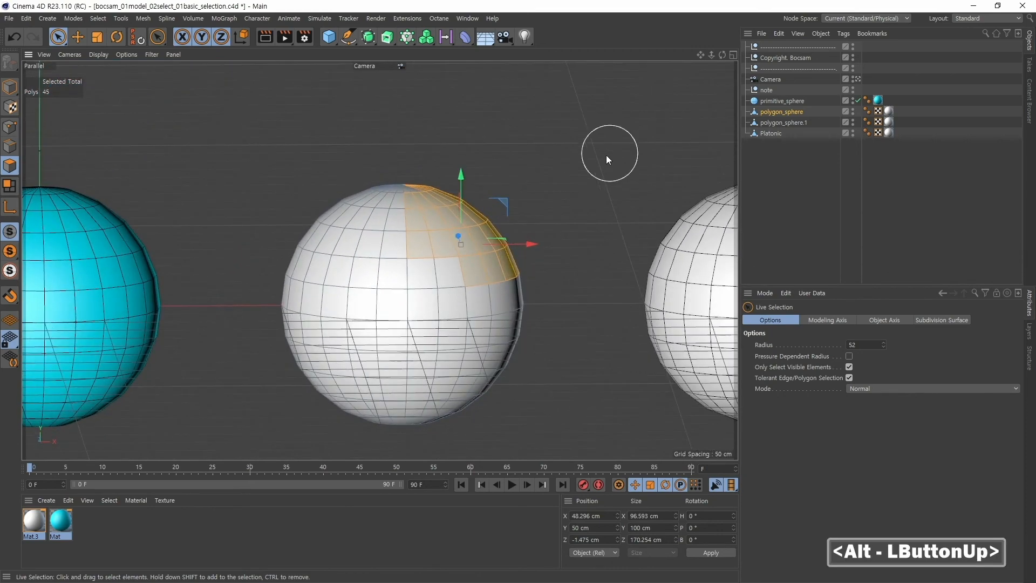
Step: Use Rectangle Selection to select the polygons of polygon_sphere's upper half, front and back
{"action": "left_click_drag", "start_coordinate": [59, 41], "coordinate": [86, 71]}
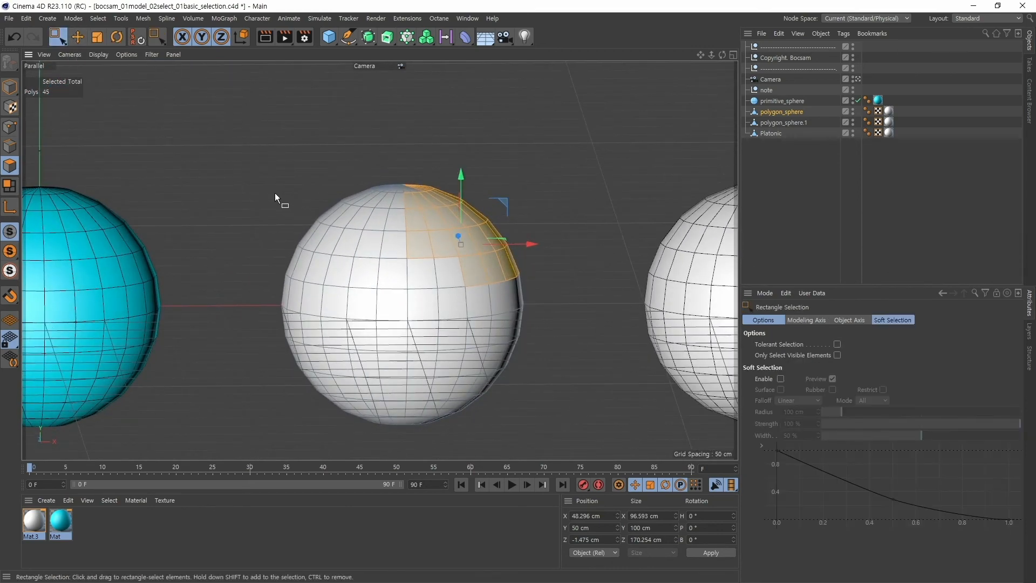
{"action": "left_click_drag", "start_coordinate": [235, 123], "coordinate": [555, 300]}
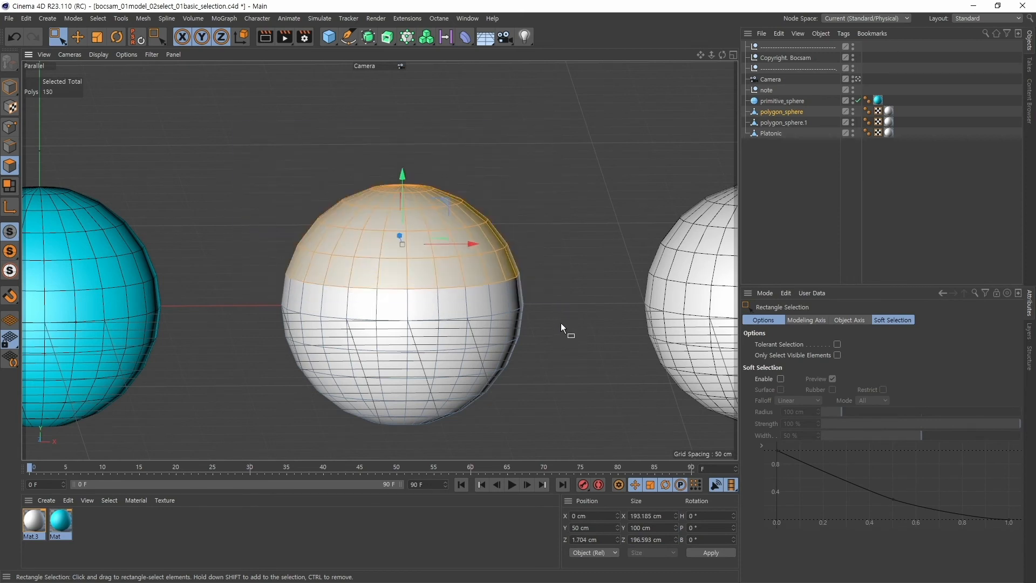
{"action": "left_click_drag", "start_coordinate": [204, 104], "coordinate": [584, 306]}
{"action": "left_click_drag", "start_coordinate": [406, 247], "coordinate": [536, 197], "text": "alt"}
Step: Rectangle-select the rear half of polygon_sphere in the Top view, and return to the camera view
{"action": "middle_click", "coordinate": [558, 273]}
{"action": "middle_click", "coordinate": [543, 177]}
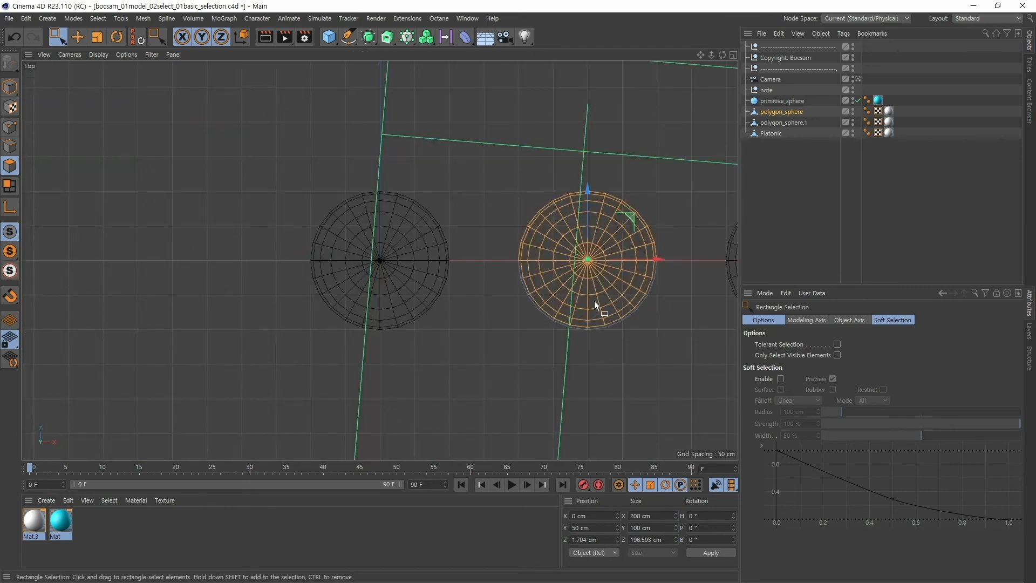
{"action": "left_click_drag", "start_coordinate": [260, 135], "coordinate": [473, 269]}
{"action": "left_click_drag", "start_coordinate": [467, 155], "coordinate": [694, 267]}
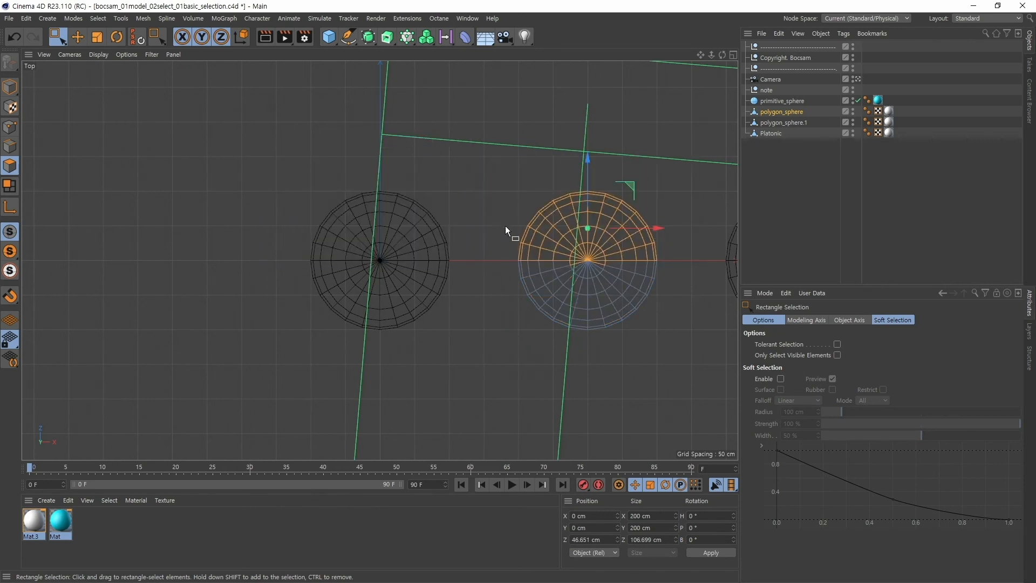
{"action": "middle_click", "coordinate": [515, 349]}
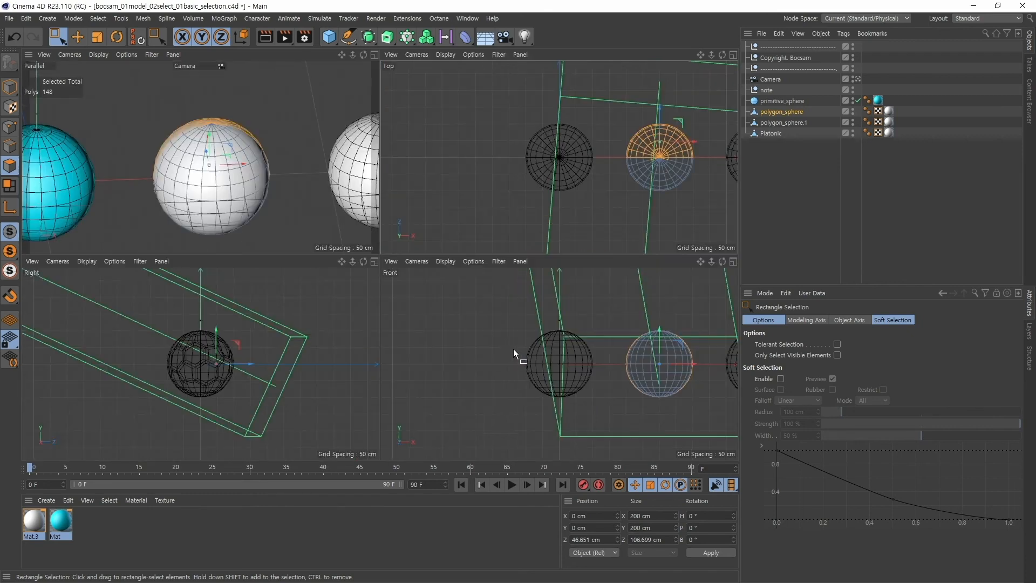
{"action": "middle_click", "coordinate": [267, 140]}
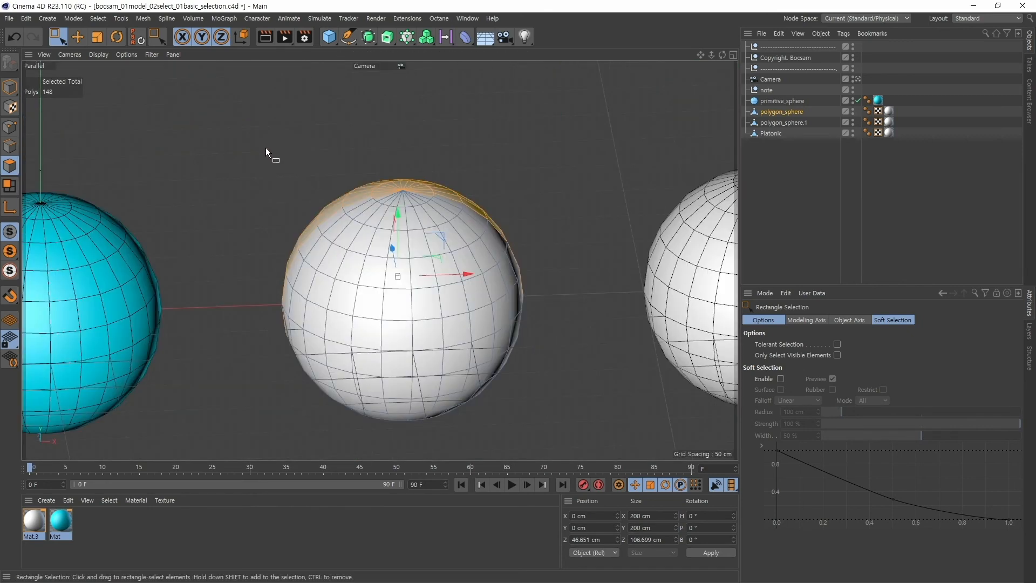
Step: Use Lasso Selection to outline the lower polygons of polygon_sphere freehand between two lasso selections of its upper polygons
{"action": "left_click", "coordinate": [60, 37]}
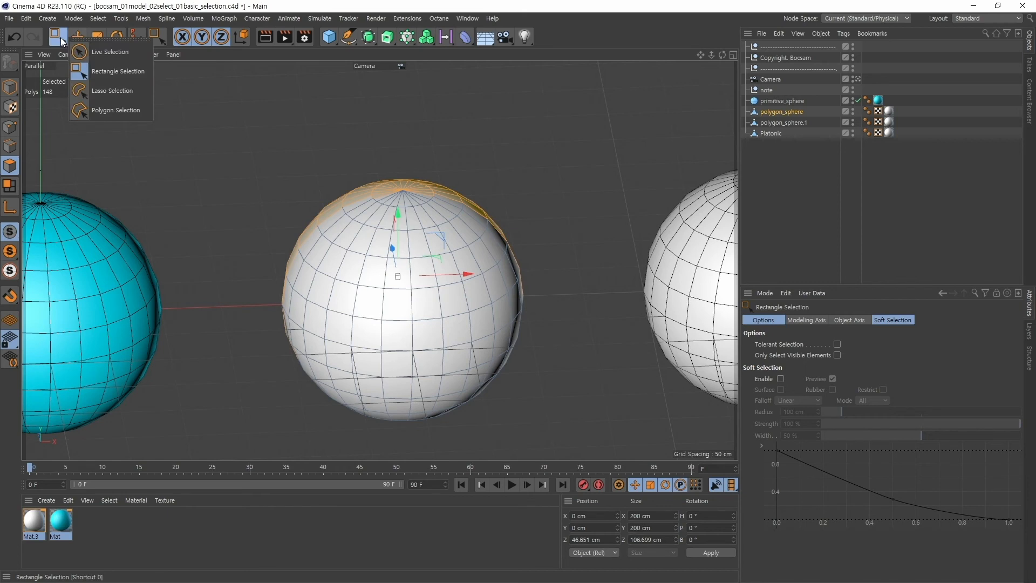
{"action": "left_click", "coordinate": [116, 91]}
{"action": "mouse_move", "coordinate": [348, 132]}
{"action": "left_mouse_down"}
{"action": "mouse_move", "coordinate": [267, 278]}
{"action": "mouse_move", "coordinate": [384, 278]}
{"action": "mouse_move", "coordinate": [444, 308]}
{"action": "mouse_move", "coordinate": [573, 220]}
{"action": "mouse_move", "coordinate": [352, 132]}
{"action": "left_mouse_up"}
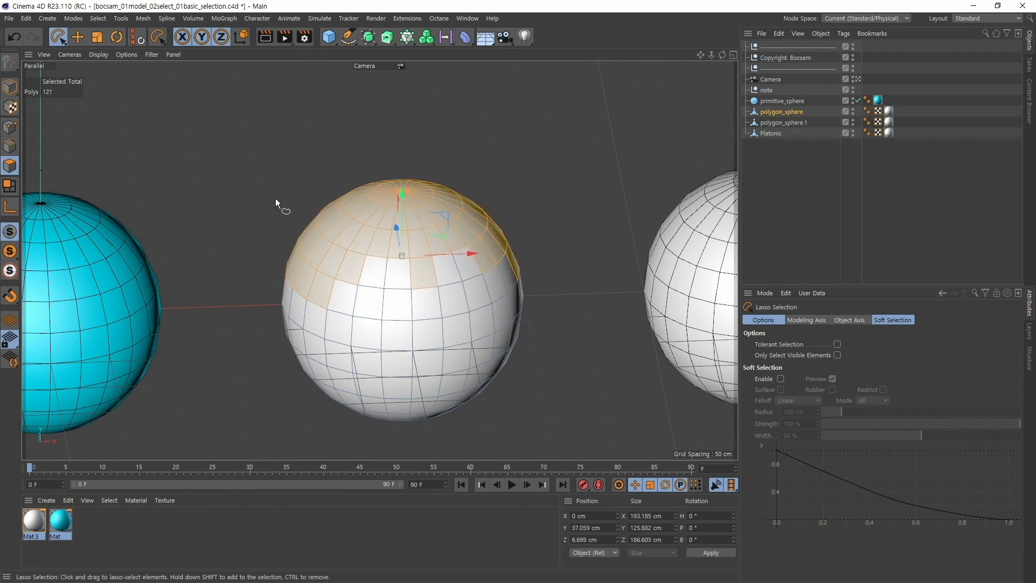
{"action": "mouse_move", "coordinate": [244, 373]}
{"action": "left_mouse_down"}
{"action": "mouse_move", "coordinate": [287, 288]}
{"action": "mouse_move", "coordinate": [439, 318]}
{"action": "mouse_move", "coordinate": [567, 328]}
{"action": "mouse_move", "coordinate": [515, 424]}
{"action": "mouse_move", "coordinate": [338, 442]}
{"action": "mouse_move", "coordinate": [232, 383]}
{"action": "left_mouse_up"}
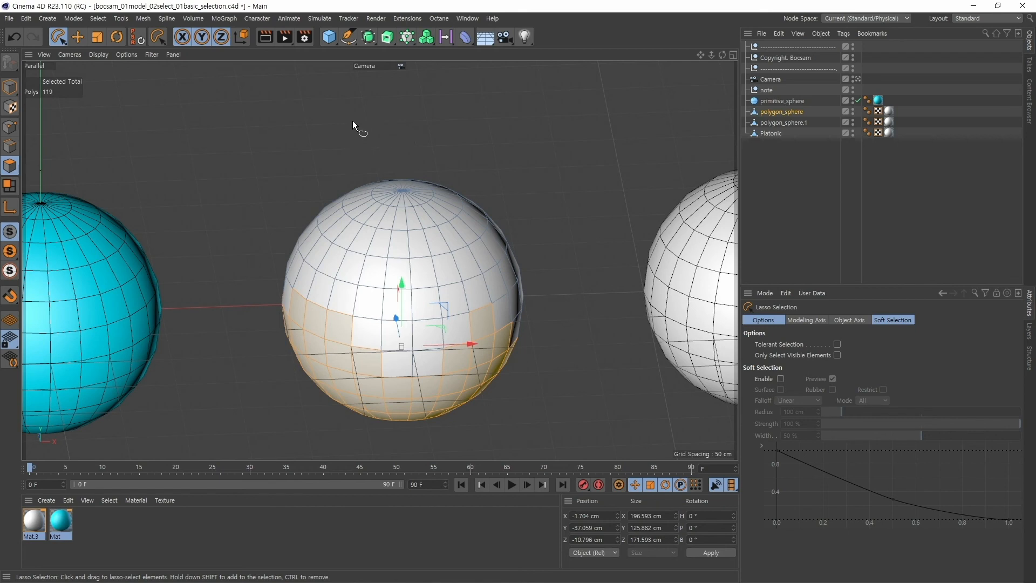
{"action": "mouse_move", "coordinate": [340, 115]}
{"action": "left_mouse_down"}
{"action": "mouse_move", "coordinate": [254, 270]}
{"action": "mouse_move", "coordinate": [423, 291]}
{"action": "mouse_move", "coordinate": [521, 279]}
{"action": "mouse_move", "coordinate": [597, 188]}
{"action": "mouse_move", "coordinate": [345, 116]}
{"action": "left_mouse_up"}
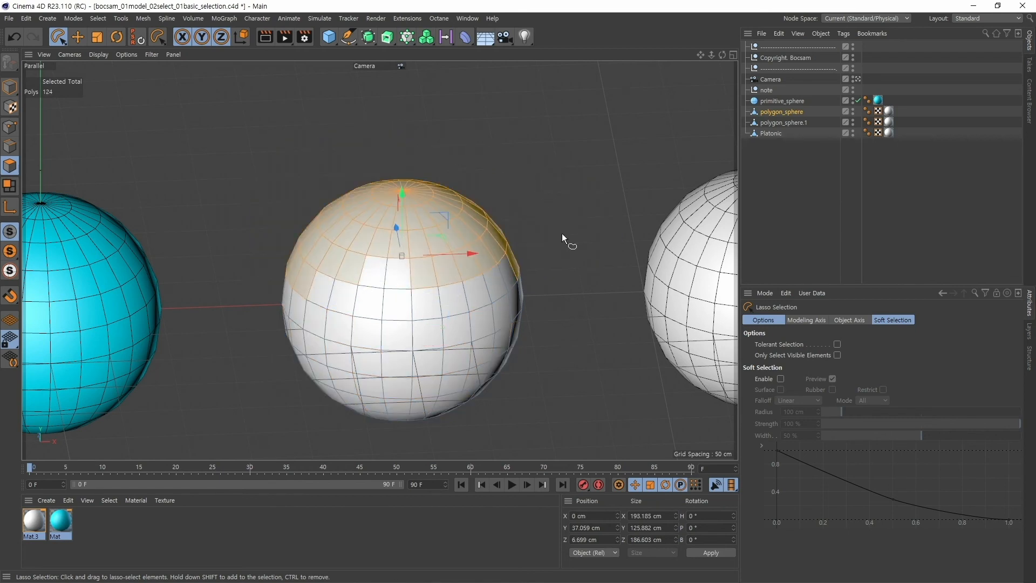
Step: Use Polygon Selection to draw a closed, irregular twelve-click outline around the upper and right-hand polygons of polygon_sphere
{"action": "left_click", "coordinate": [58, 36]}
{"action": "left_click", "coordinate": [86, 111]}
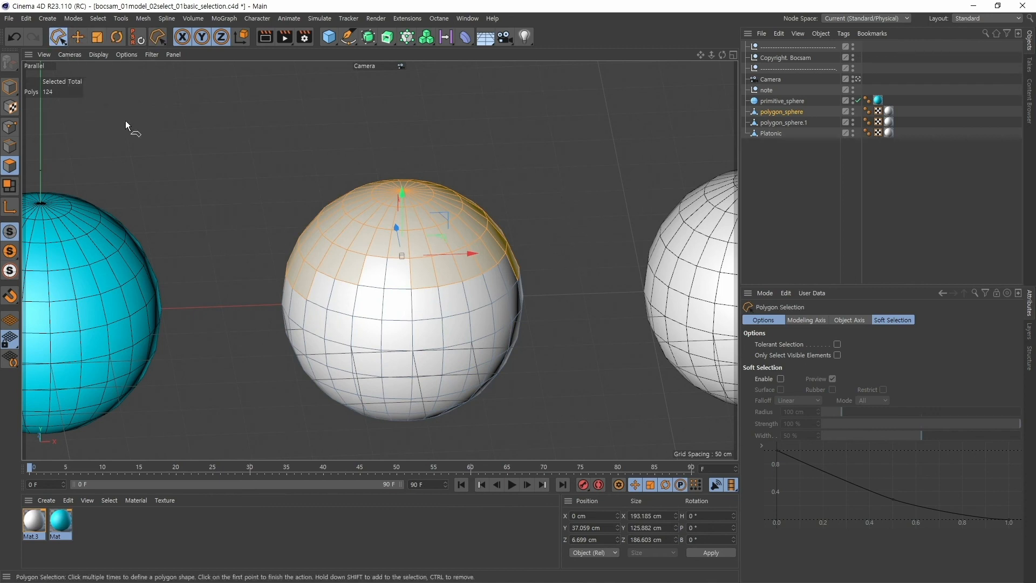
{"action": "left_click", "coordinate": [244, 223]}
{"action": "left_click", "coordinate": [326, 123]}
{"action": "left_click", "coordinate": [506, 129]}
{"action": "left_click", "coordinate": [590, 232]}
{"action": "left_click", "coordinate": [579, 353]}
{"action": "left_click", "coordinate": [482, 377]}
{"action": "left_click", "coordinate": [455, 310]}
{"action": "left_click", "coordinate": [382, 298]}
{"action": "left_click", "coordinate": [334, 375]}
{"action": "left_click", "coordinate": [330, 268]}
{"action": "left_click", "coordinate": [239, 345]}
{"action": "left_click", "coordinate": [243, 224]}
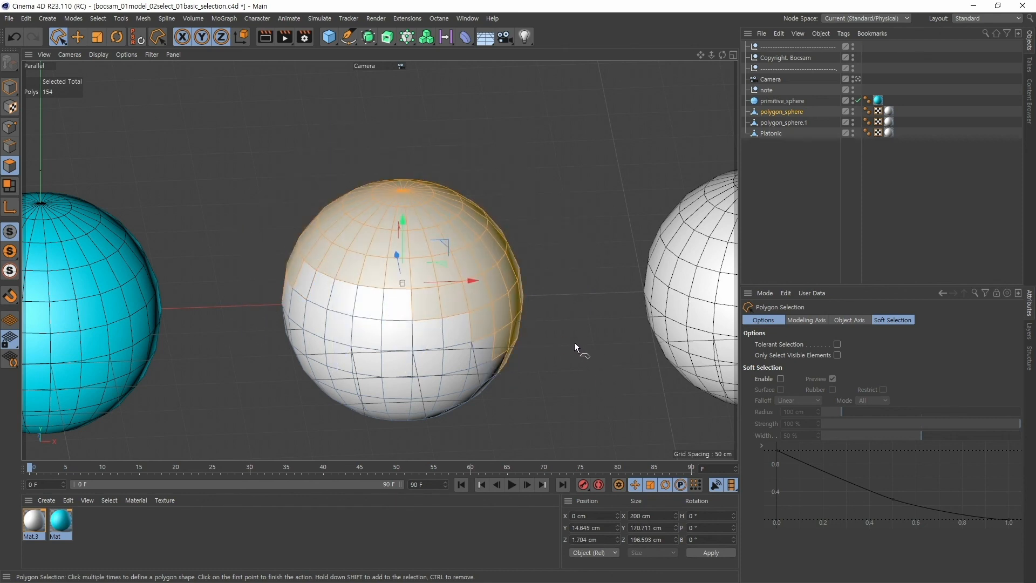
Step: Switch back to Live Selection and paint-select a patch of polygons on polygon_sphere's upper left front
{"action": "left_click", "coordinate": [57, 38]}
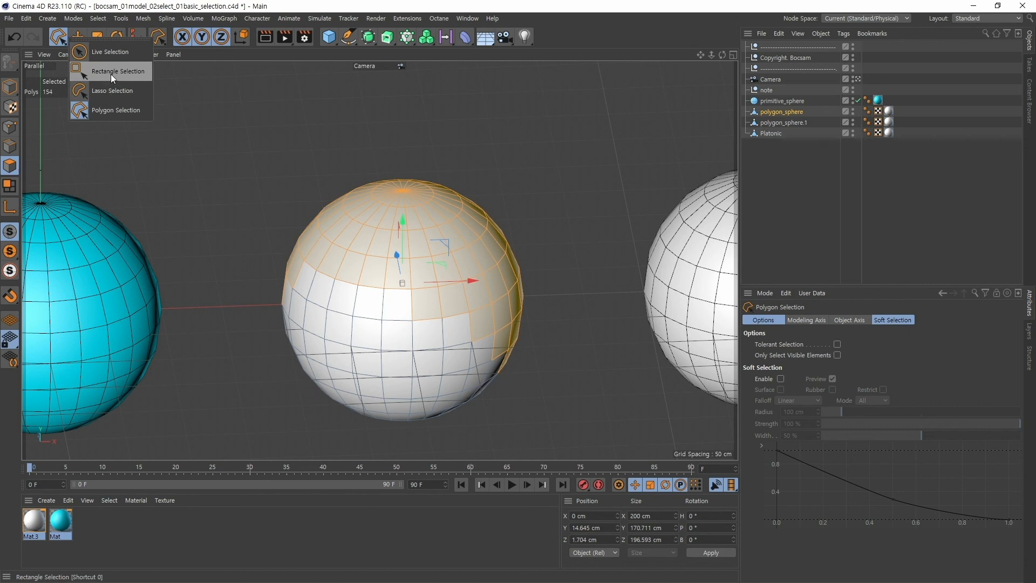
{"action": "left_click", "coordinate": [108, 53]}
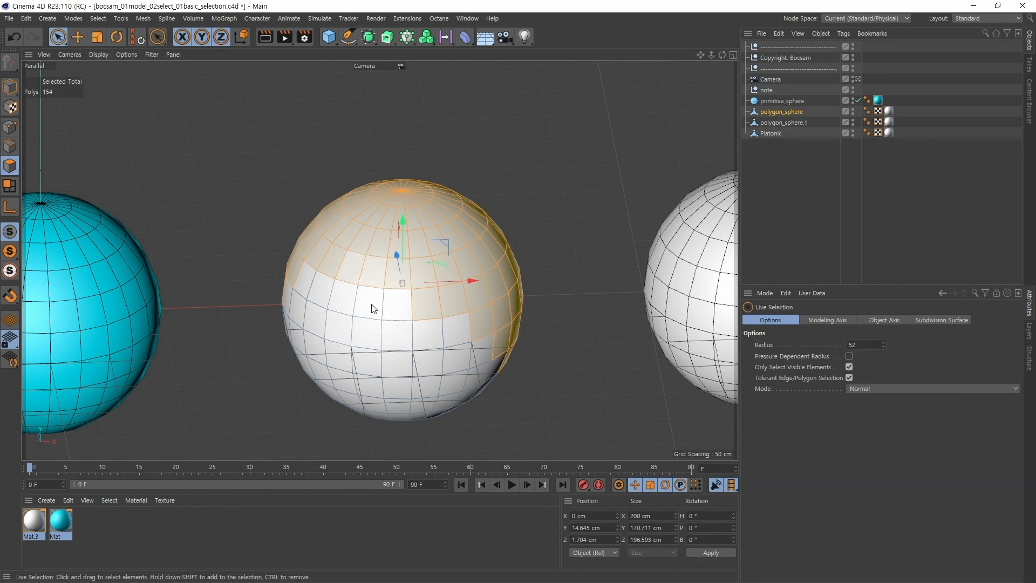
{"action": "mouse_move", "coordinate": [354, 271]}
{"action": "left_mouse_down"}
{"action": "mouse_move", "coordinate": [350, 287]}
{"action": "mouse_move", "coordinate": [366, 258]}
{"action": "mouse_move", "coordinate": [394, 253]}
{"action": "left_mouse_up"}
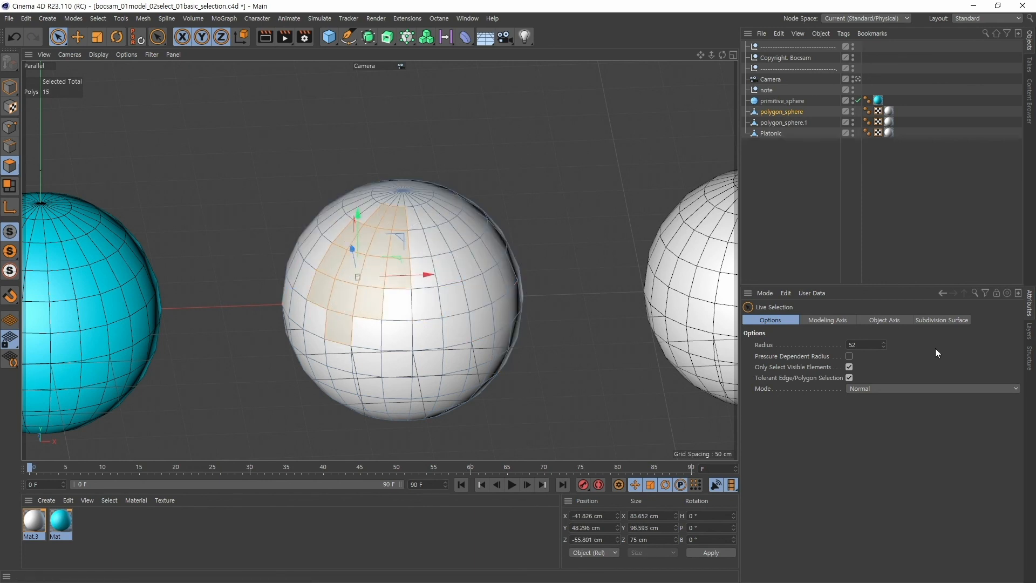
Step: Reduce the Live Selection radius to 36 and paint-select a smaller patch on the right front of polygon_sphere
{"action": "left_click_drag", "start_coordinate": [888, 347], "coordinate": [885, 347]}
{"action": "mouse_move", "coordinate": [444, 231]}
{"action": "left_mouse_down"}
{"action": "mouse_move", "coordinate": [456, 251]}
{"action": "mouse_move", "coordinate": [390, 241]}
{"action": "left_mouse_up"}
{"action": "mouse_move", "coordinate": [440, 288]}
{"action": "left_mouse_down"}
{"action": "mouse_move", "coordinate": [446, 319]}
{"action": "mouse_move", "coordinate": [446, 309]}
{"action": "left_mouse_up"}
{"action": "left_click_drag", "start_coordinate": [459, 270], "coordinate": [537, 292]}
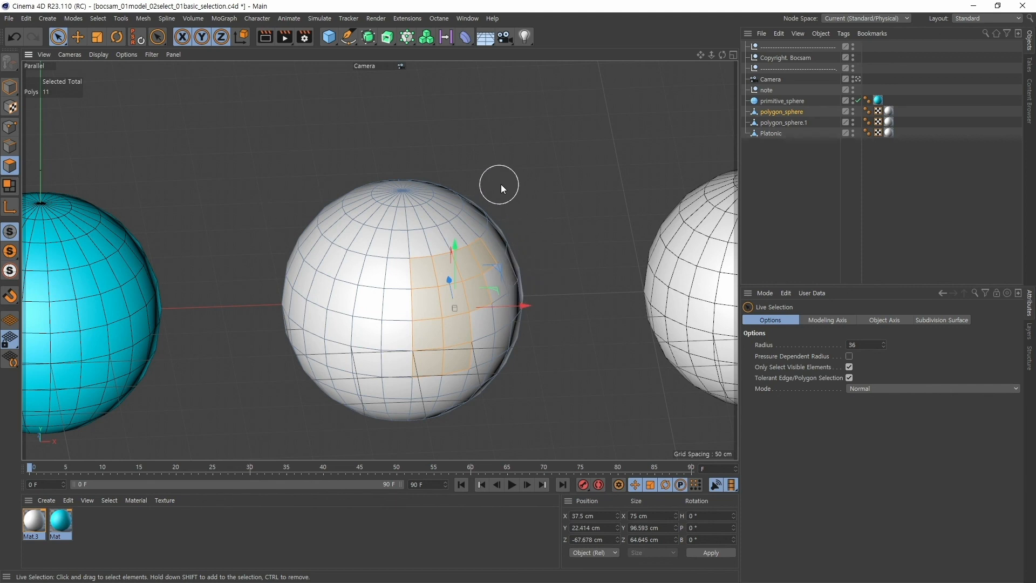